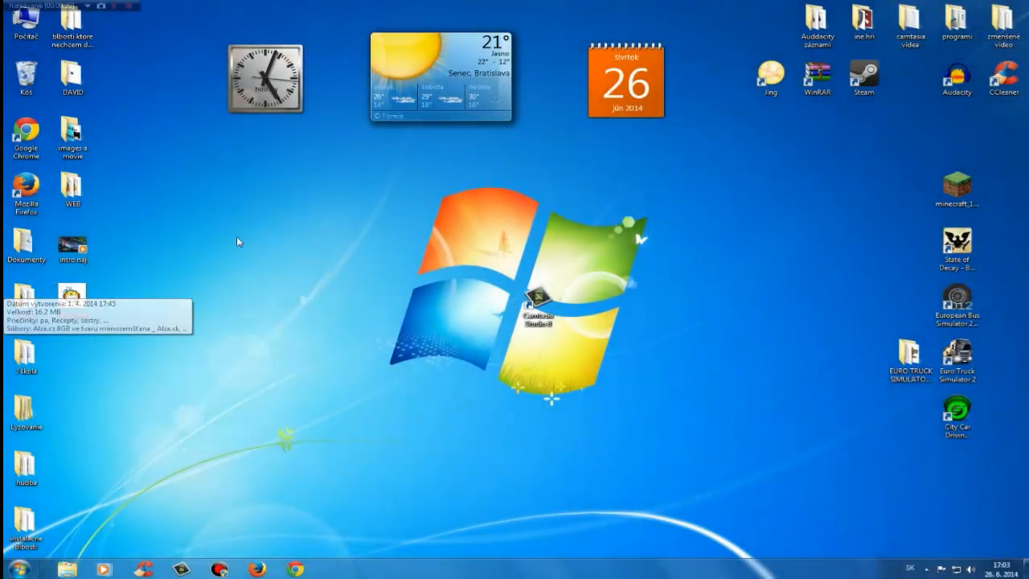
Step: Move the Camtasia Studio 8 desktop shortcut slightly up and left, onto the red pane of the Windows logo
{"action": "left_click_drag", "start_coordinate": [551, 322], "coordinate": [498, 263]}
{"action": "left_click", "coordinate": [522, 344]}
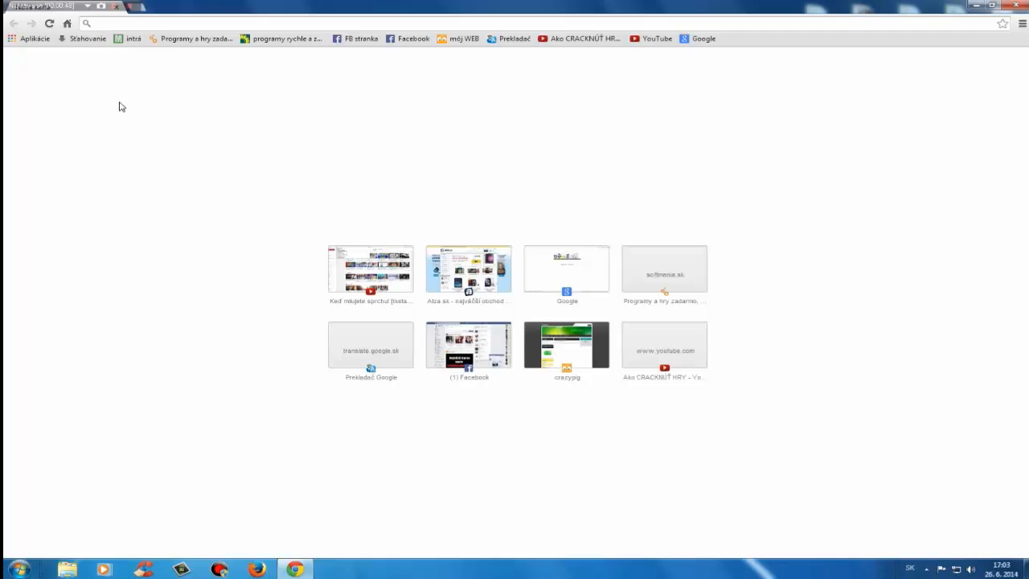
Step: View the movietools.info website in the browser and close the browser window
{"action": "left_click", "coordinate": [131, 45]}
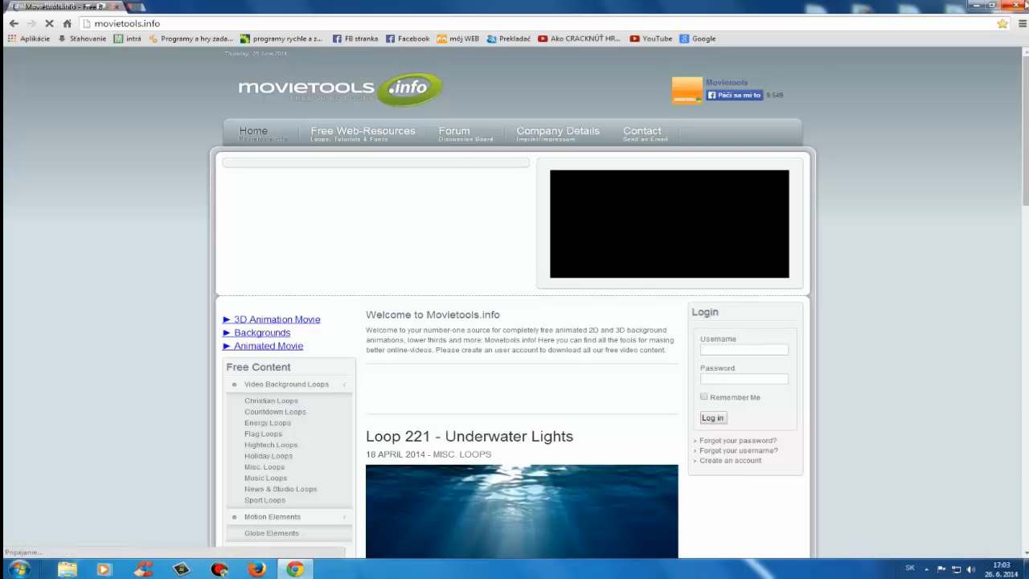
{"action": "left_click", "coordinate": [1019, 6]}
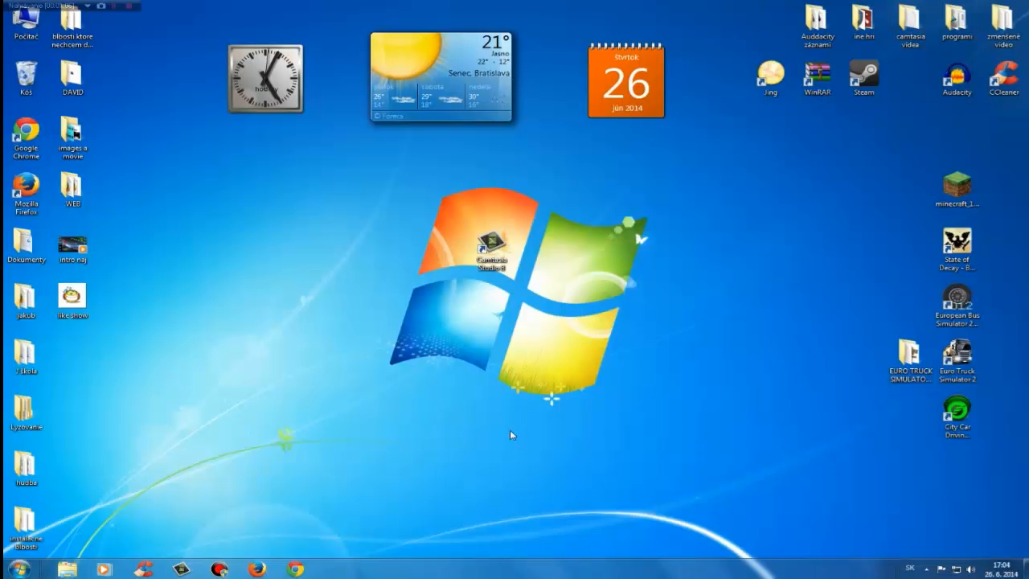
Step: Launch Camtasia Studio 8 and open its screen recorder from the welcome dialog
{"action": "double_click", "coordinate": [497, 257]}
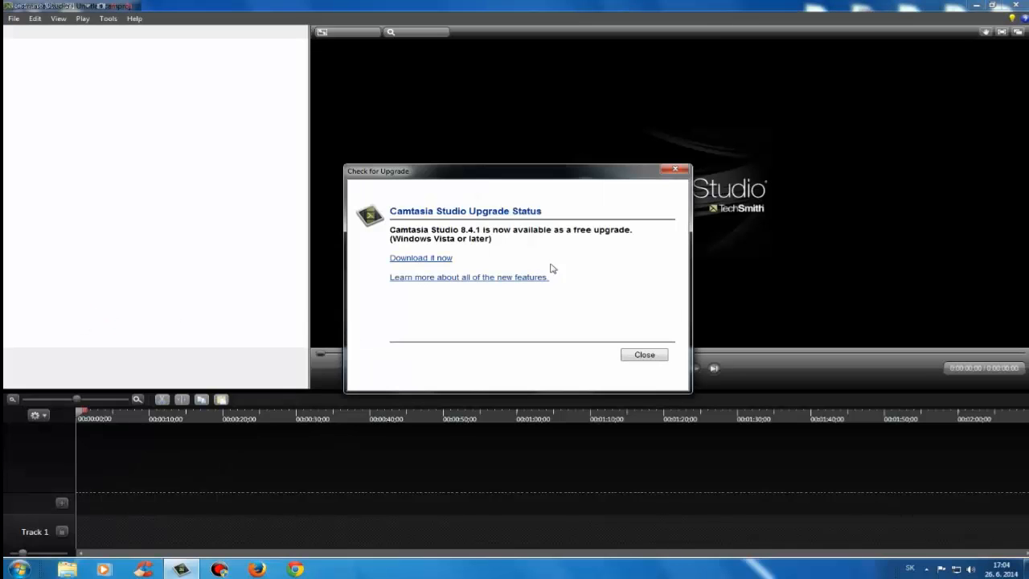
{"action": "left_click", "coordinate": [652, 354]}
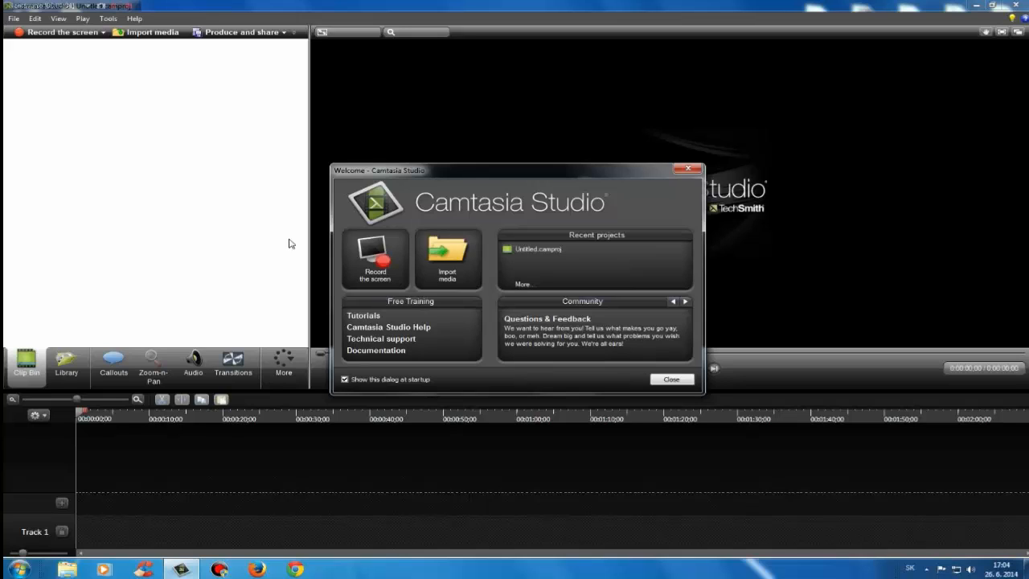
{"action": "left_click", "coordinate": [389, 279]}
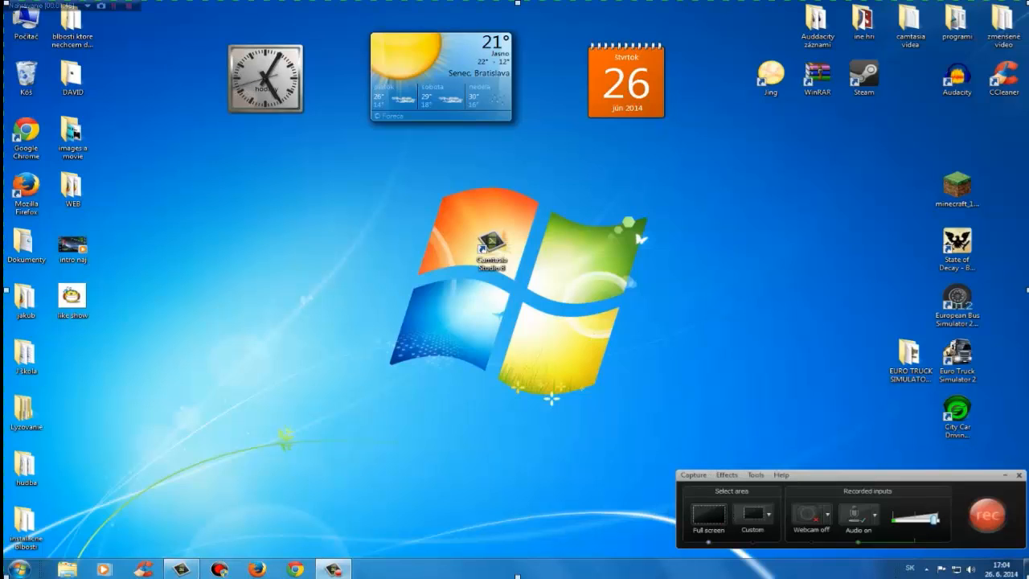
Step: Try a shorter capture area, extend it back over the whole screen, and start recording
{"action": "left_click_drag", "start_coordinate": [518, 576], "coordinate": [518, 277]}
{"action": "left_click_drag", "start_coordinate": [521, 201], "coordinate": [554, 575]}
{"action": "left_click", "coordinate": [994, 524]}
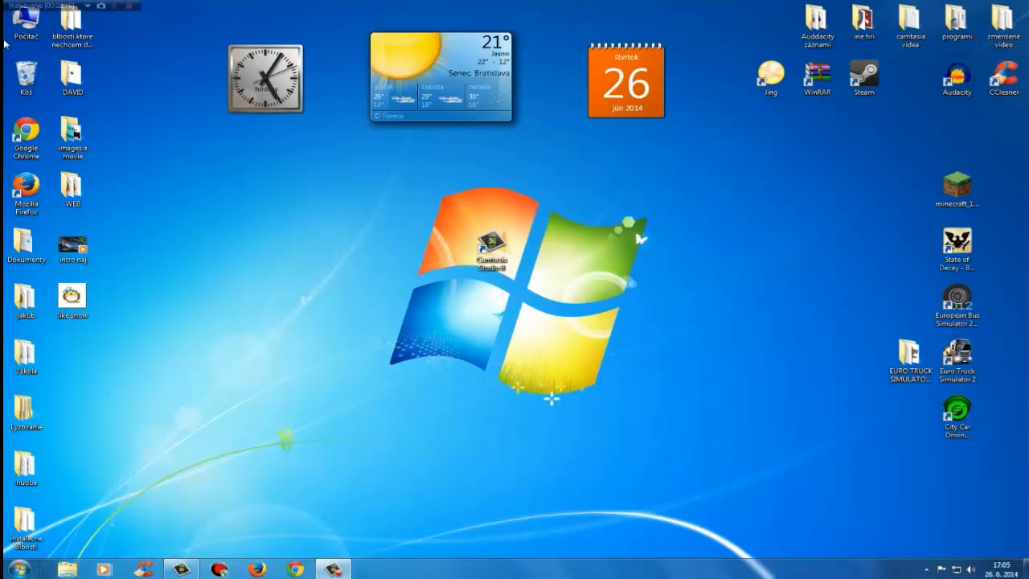
Step: Lower the recorder's audio level to the minimum, raise it back to the maximum, and stop the recording
{"action": "left_click", "coordinate": [338, 571]}
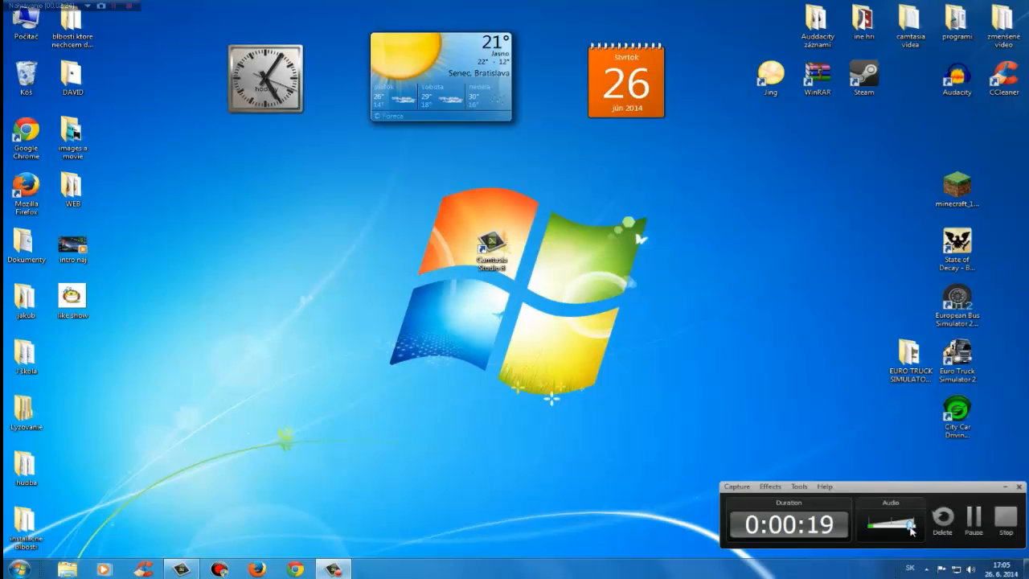
{"action": "left_click_drag", "start_coordinate": [911, 528], "coordinate": [875, 524]}
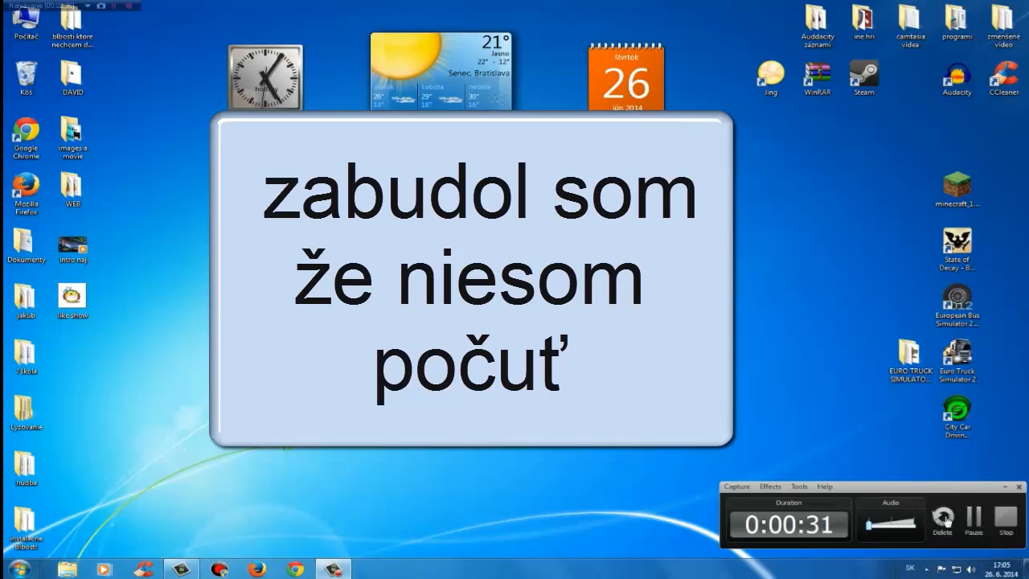
{"action": "left_click_drag", "start_coordinate": [869, 525], "coordinate": [914, 527]}
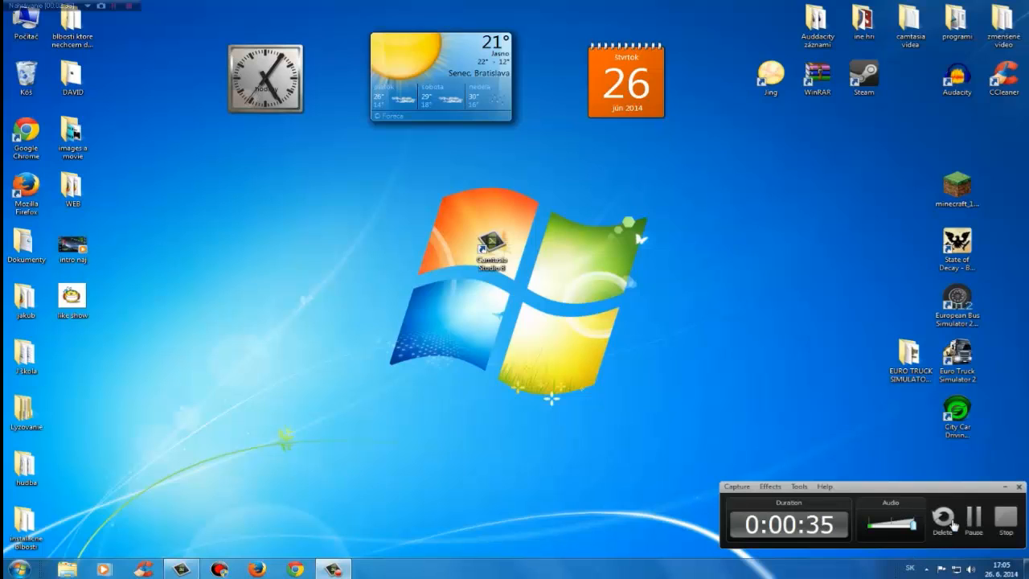
{"action": "left_click", "coordinate": [1006, 521]}
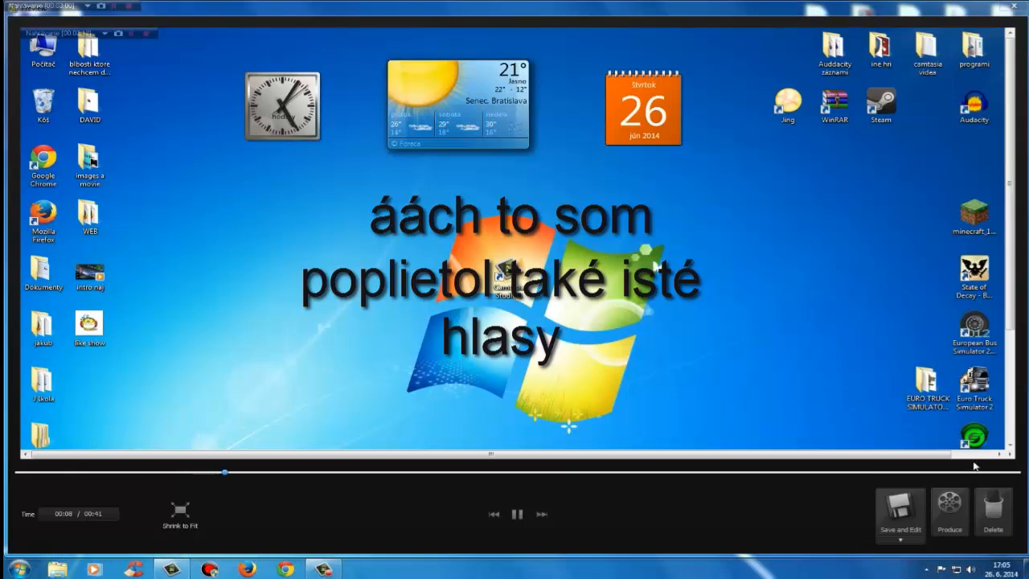
Step: Lower the system volume and shrink the recording preview to fit the window
{"action": "left_click", "coordinate": [971, 568]}
{"action": "left_click_drag", "start_coordinate": [981, 434], "coordinate": [978, 487]}
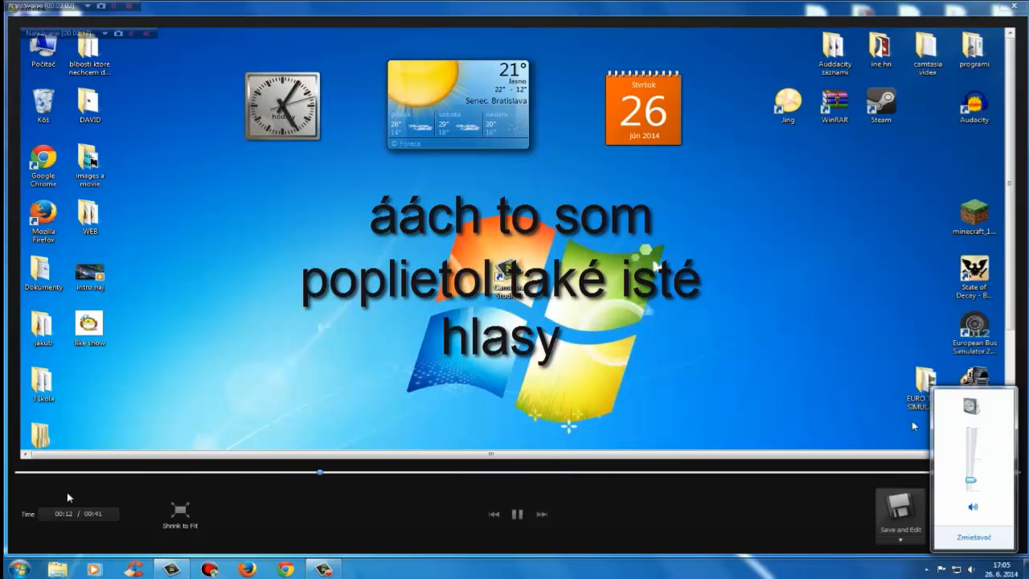
{"action": "left_click", "coordinate": [172, 521]}
{"action": "left_click", "coordinate": [171, 521]}
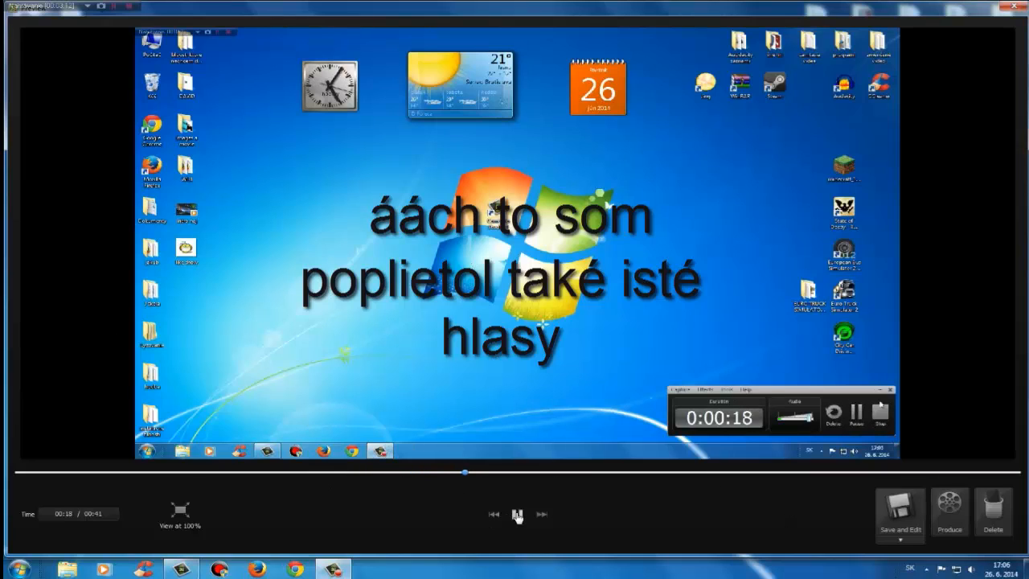
Step: Save the recording to the desktop as capture-1 in Camtasia Recording format and open it for editing
{"action": "left_click", "coordinate": [915, 543]}
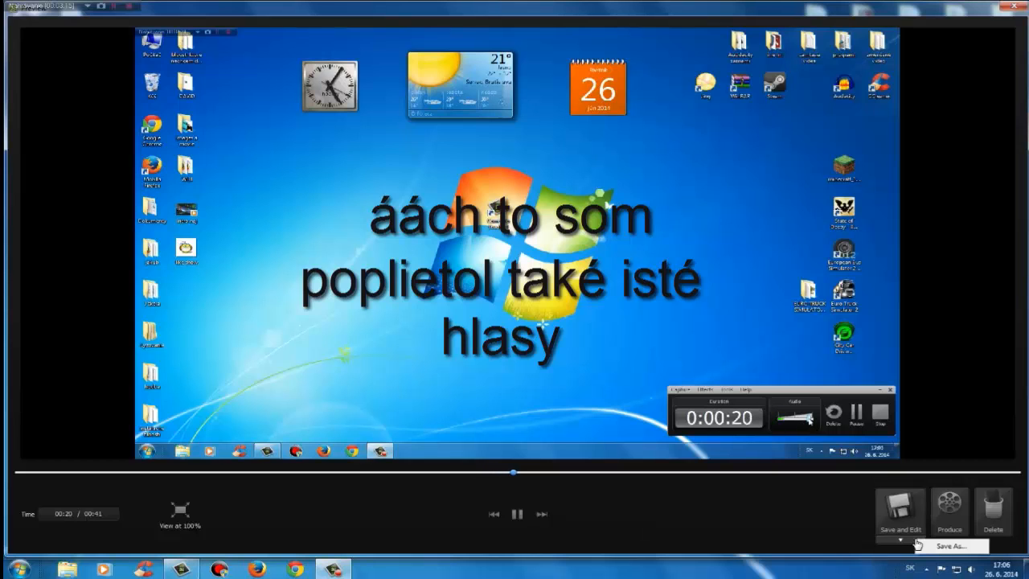
{"action": "left_click", "coordinate": [894, 518]}
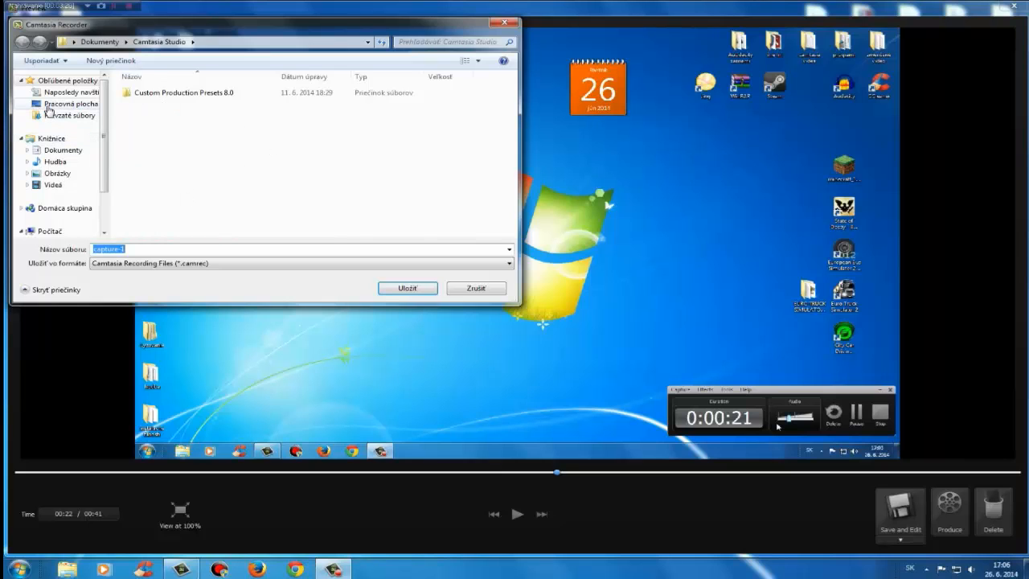
{"action": "left_click", "coordinate": [55, 103]}
{"action": "left_click", "coordinate": [408, 287]}
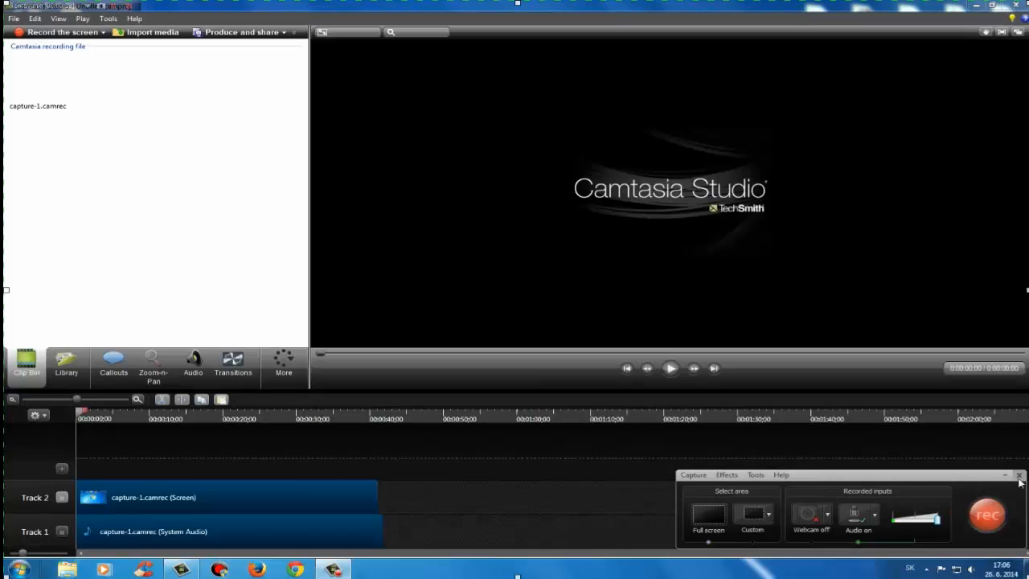
Step: Close the recorder and set the video's editing dimensions to 1280 x 720
{"action": "left_click", "coordinate": [1019, 476]}
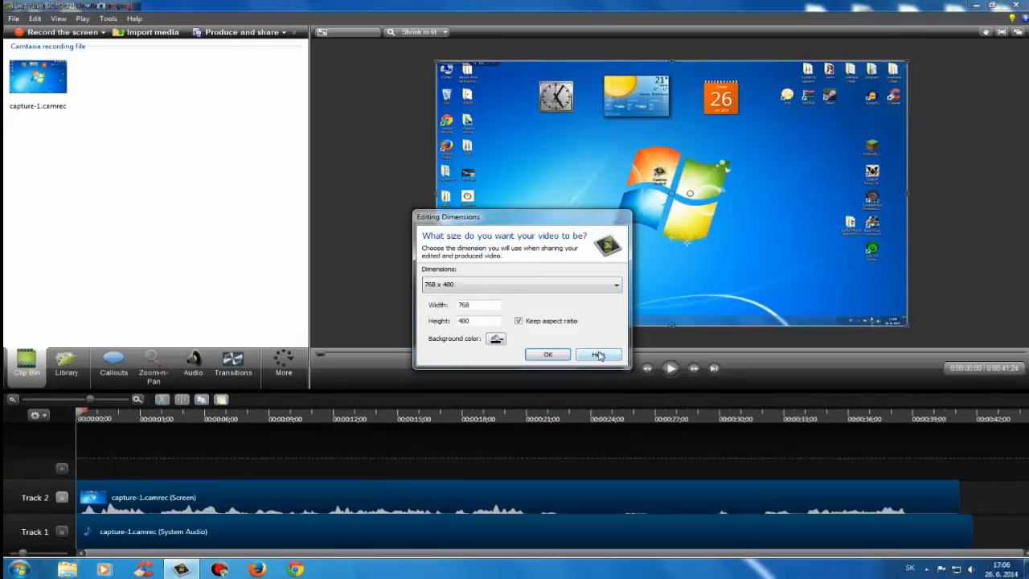
{"action": "left_click", "coordinate": [616, 287]}
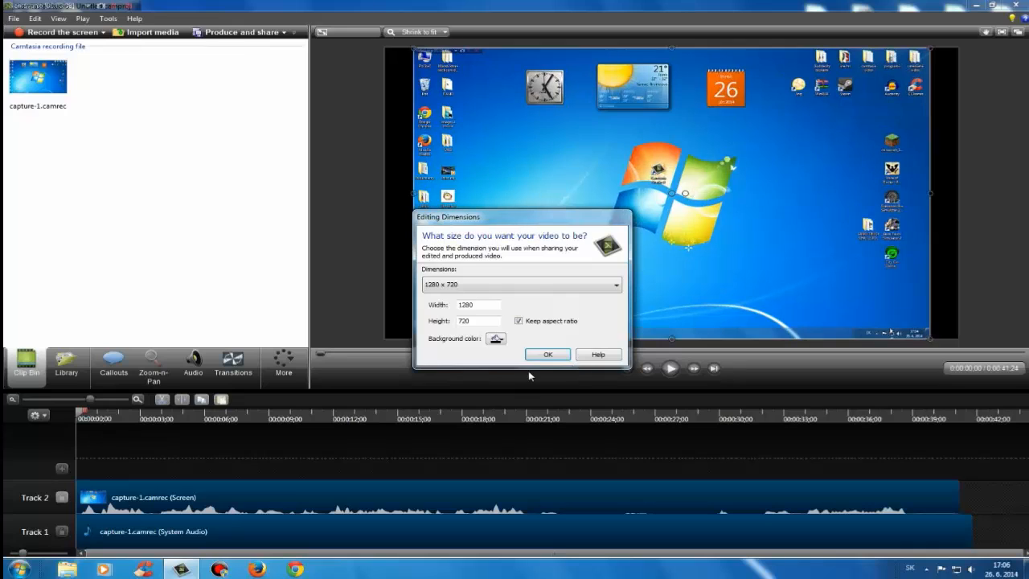
{"action": "left_click", "coordinate": [545, 355]}
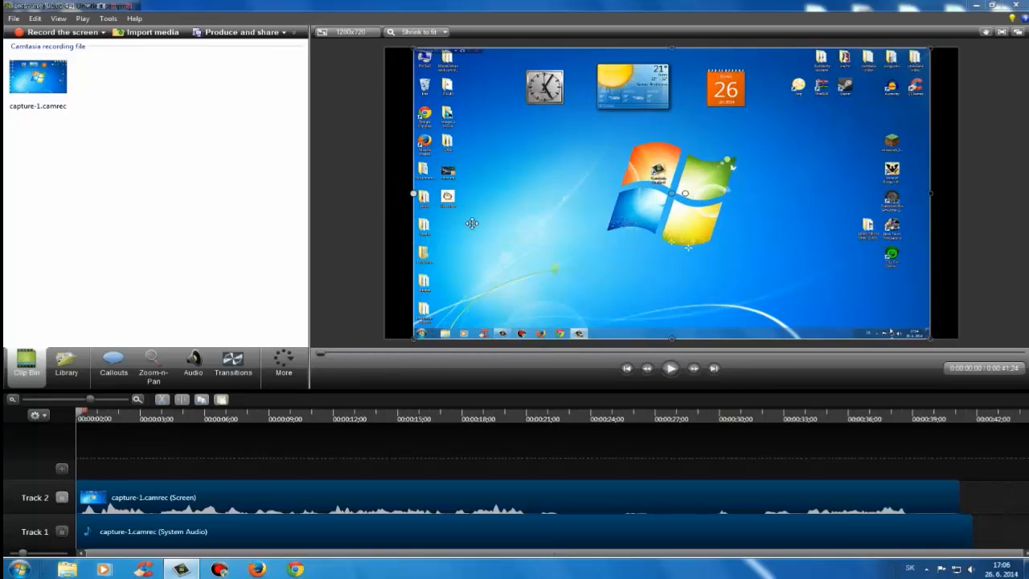
Step: Play the first seconds of the recording and return the playhead to the start of the timeline
{"action": "left_click", "coordinate": [672, 373]}
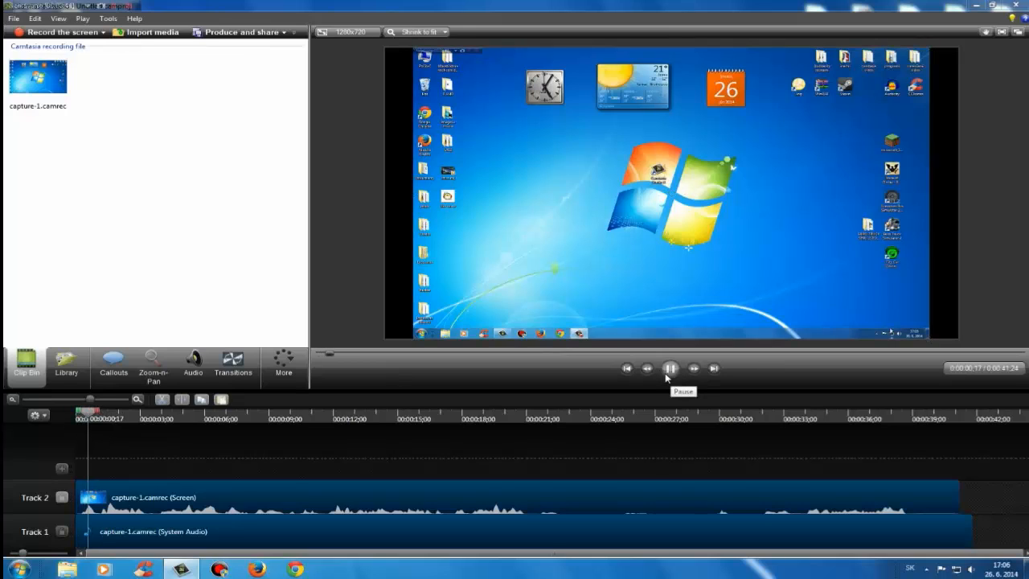
{"action": "left_click", "coordinate": [675, 372]}
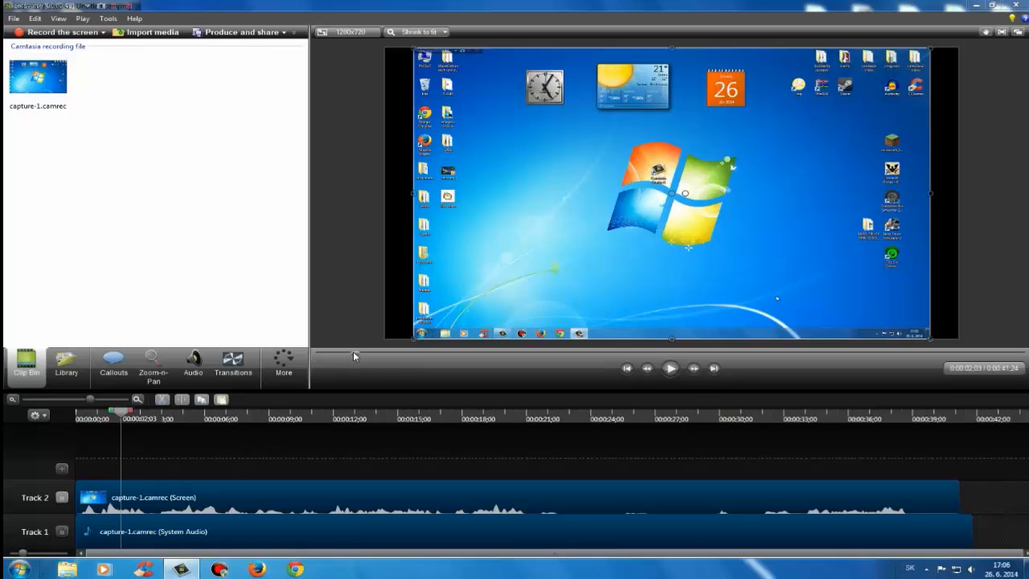
{"action": "left_click_drag", "start_coordinate": [356, 359], "coordinate": [320, 354]}
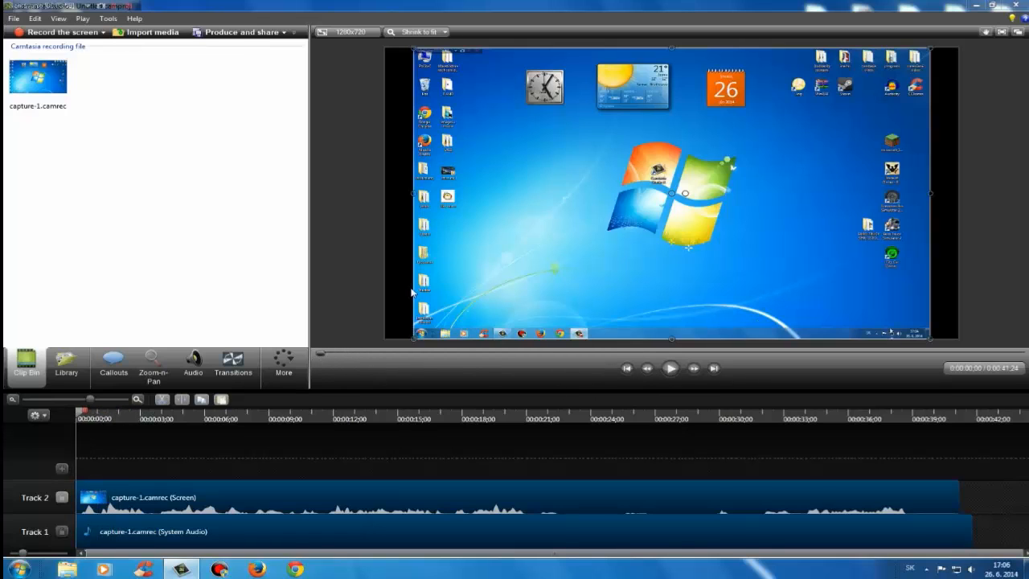
Step: Stretch the recording to both side edges of the canvas to cover the black bars, and play it back briefly
{"action": "left_click_drag", "start_coordinate": [410, 194], "coordinate": [386, 193]}
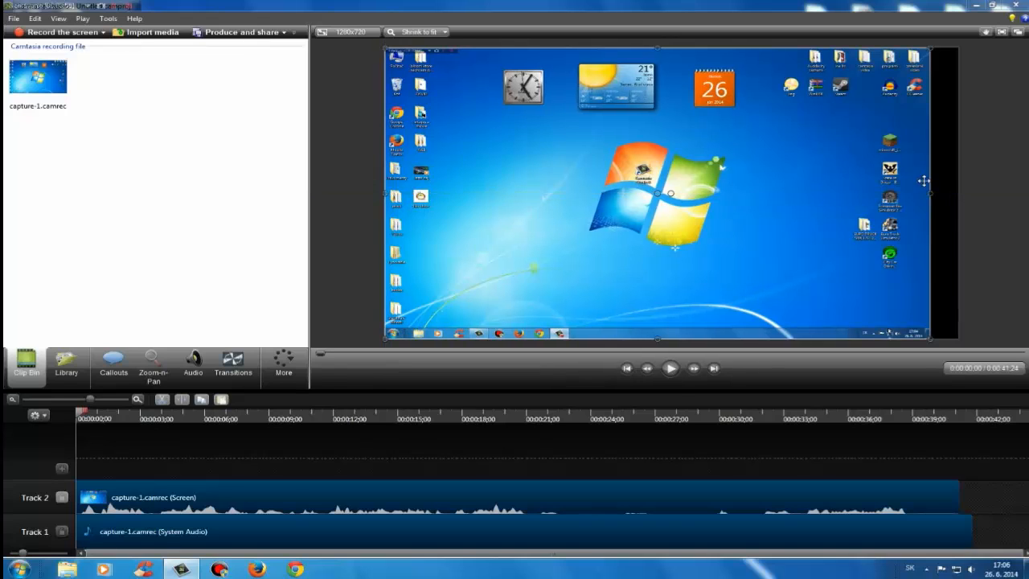
{"action": "left_click_drag", "start_coordinate": [927, 197], "coordinate": [955, 194]}
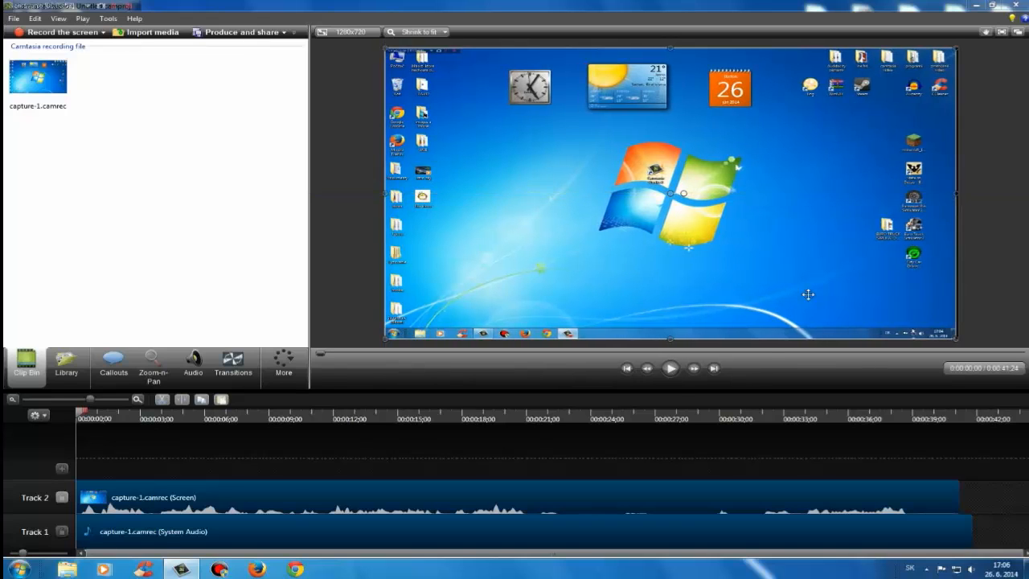
{"action": "left_click", "coordinate": [670, 369]}
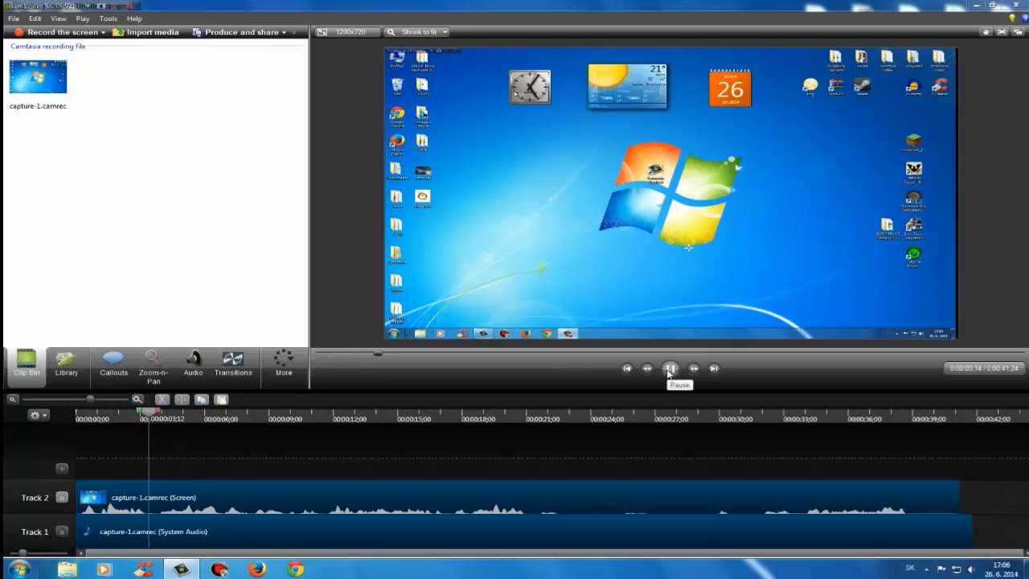
{"action": "left_click", "coordinate": [670, 369]}
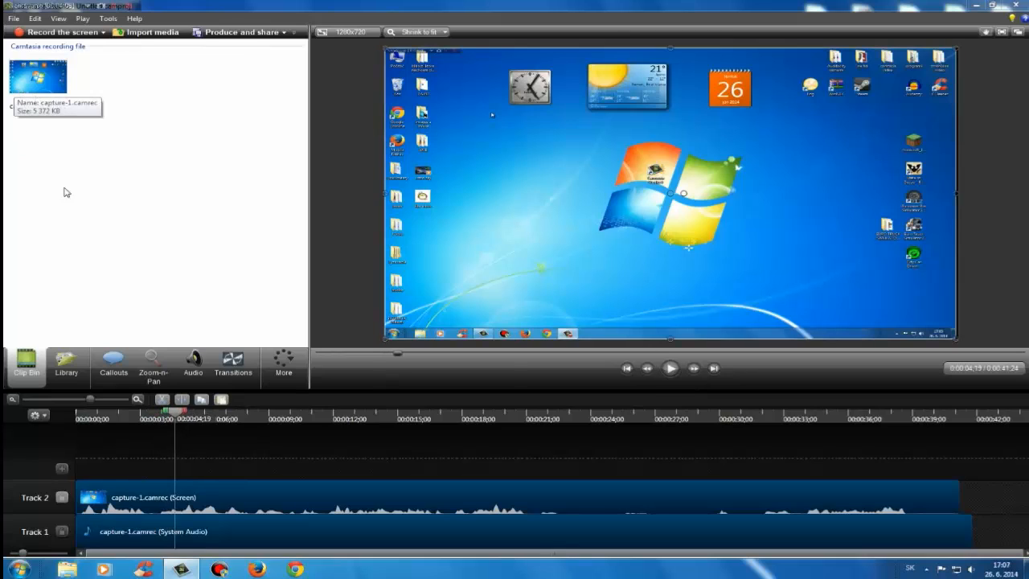
Step: Shift the recording clips to start at 00:00:02;16 and add the Theme - All Polished Animated Title to Track 2 after the screen clip
{"action": "left_click_drag", "start_coordinate": [120, 486], "coordinate": [176, 495]}
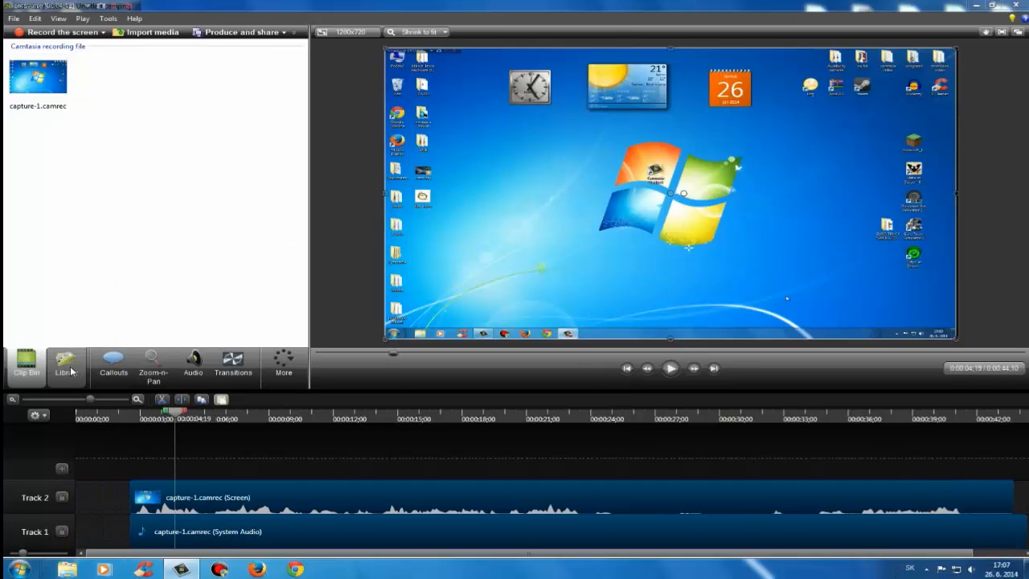
{"action": "mouse_move", "coordinate": [71, 371]}
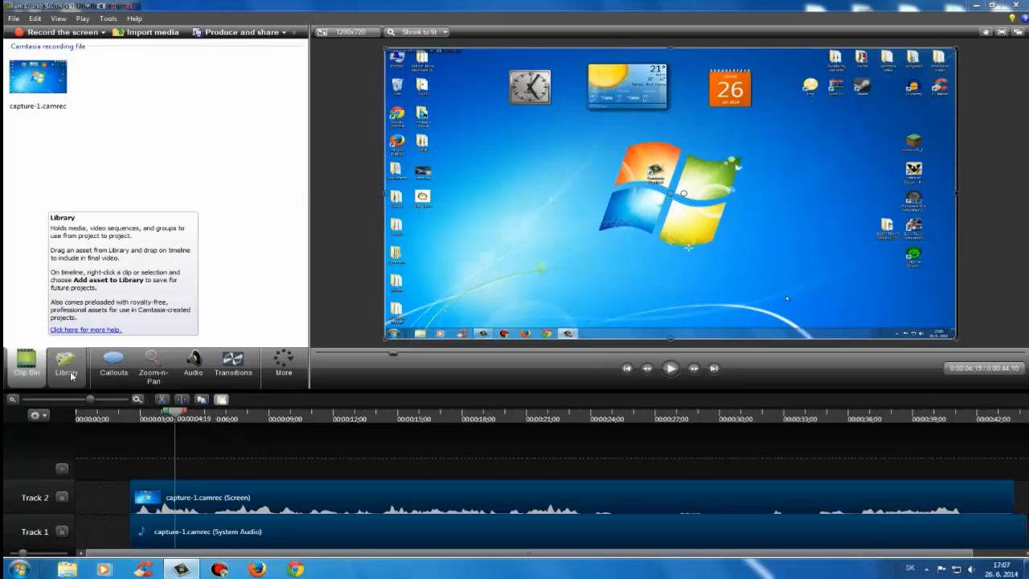
{"action": "left_click", "coordinate": [70, 374]}
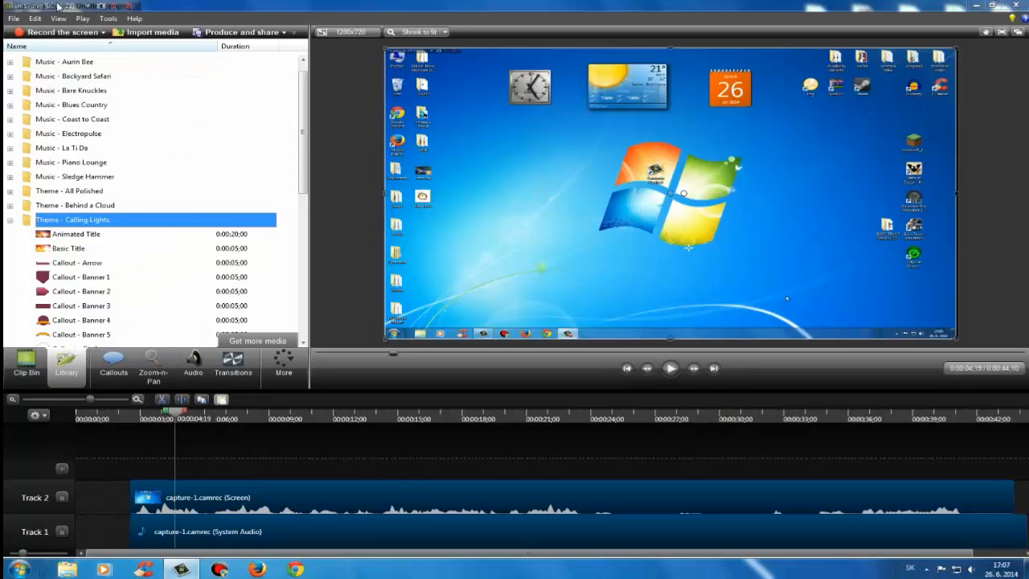
{"action": "left_click", "coordinate": [78, 189]}
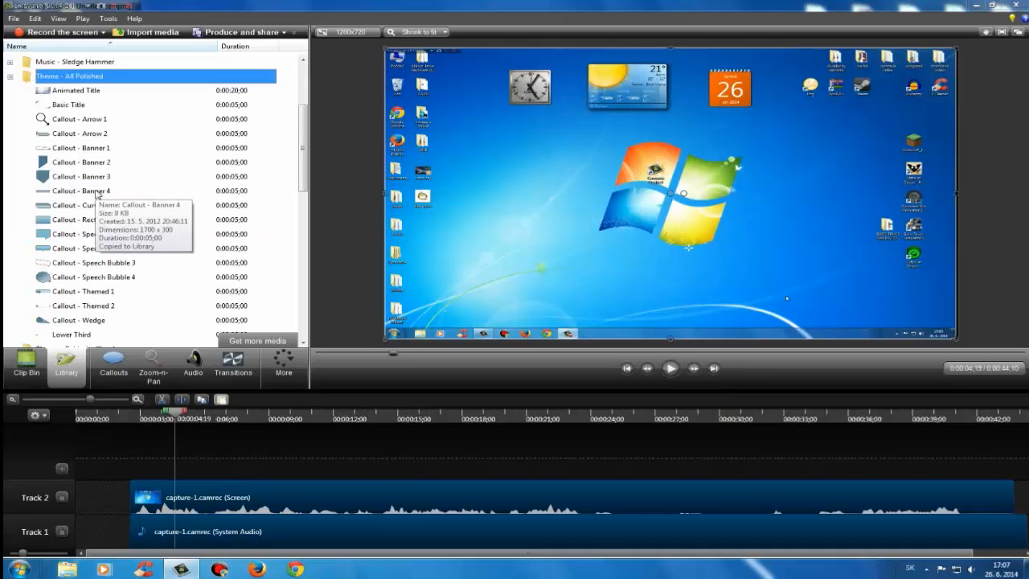
{"action": "left_click", "coordinate": [69, 90]}
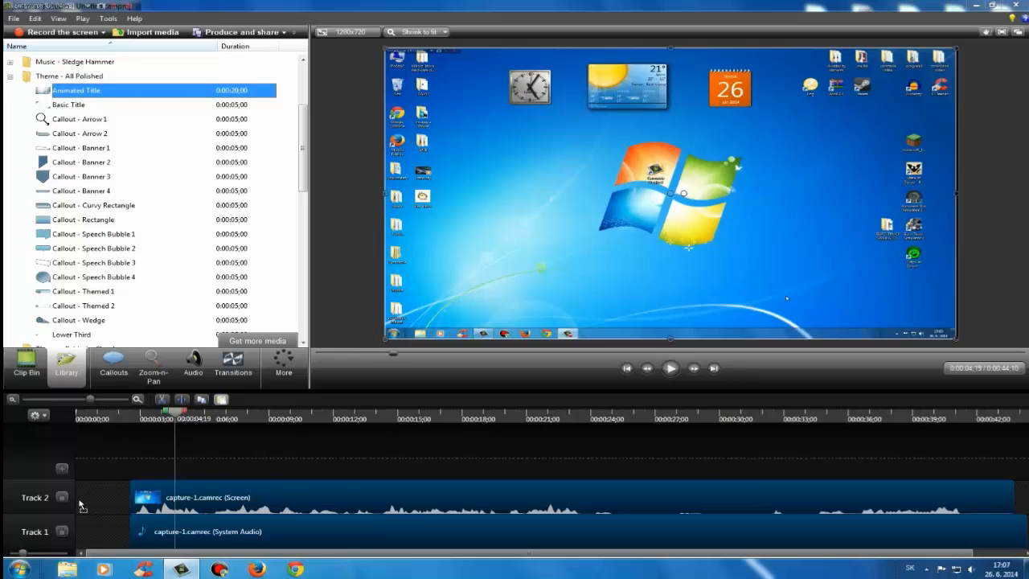
{"action": "left_click_drag", "start_coordinate": [78, 498], "coordinate": [78, 498]}
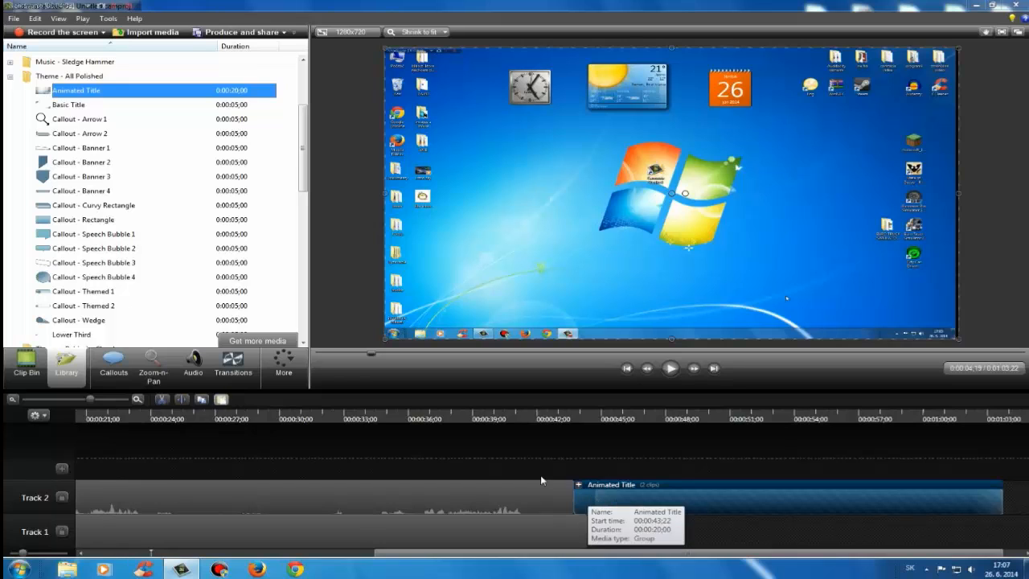
Step: Shift the system audio clip slightly later on Track 1 and delete the Animated Title that follows the screen clip on Track 2
{"action": "left_click", "coordinate": [372, 354]}
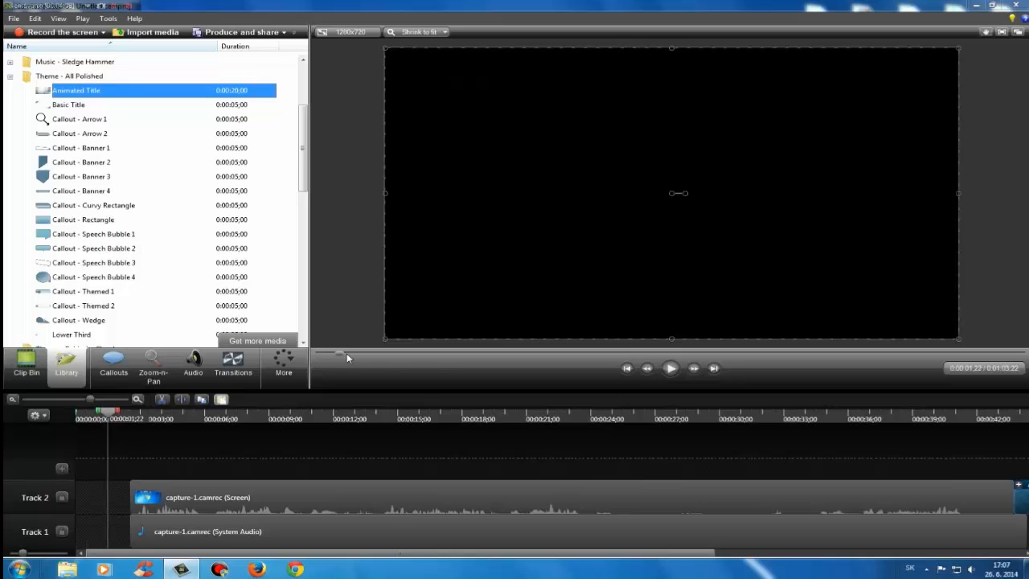
{"action": "left_click_drag", "start_coordinate": [378, 353], "coordinate": [878, 356]}
{"action": "left_click", "coordinate": [275, 512]}
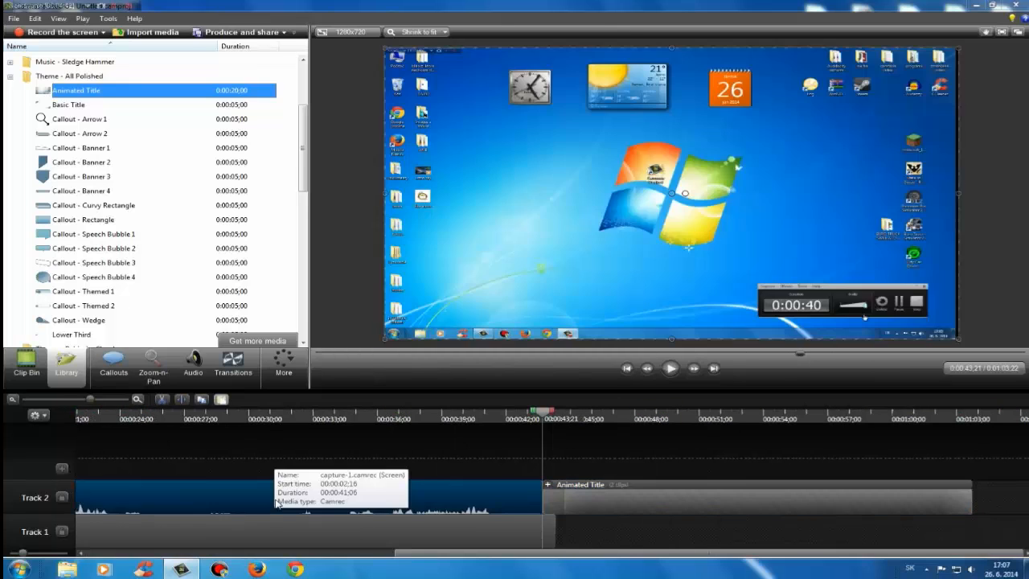
{"action": "left_click_drag", "start_coordinate": [294, 499], "coordinate": [393, 524]}
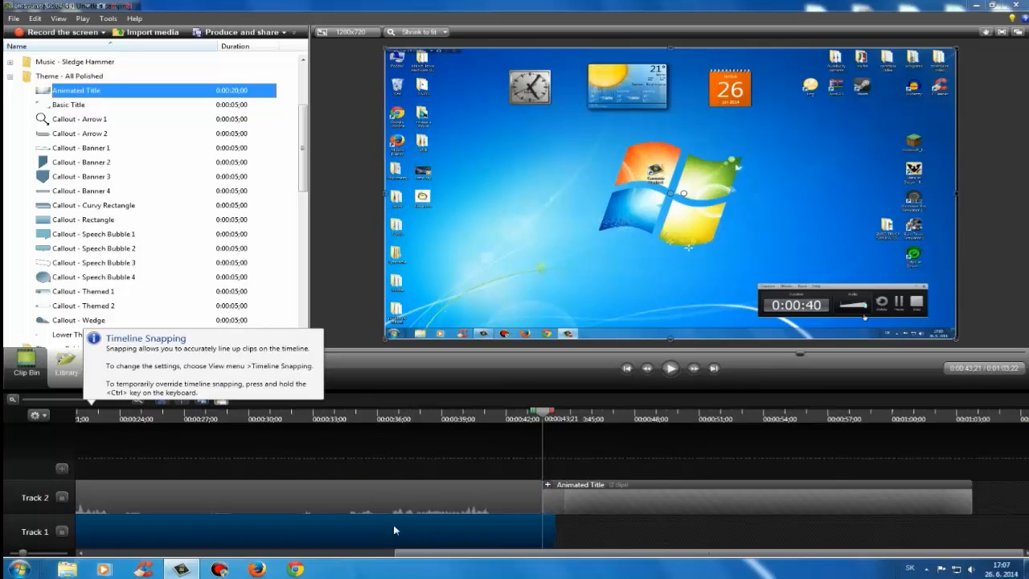
{"action": "left_click", "coordinate": [611, 502]}
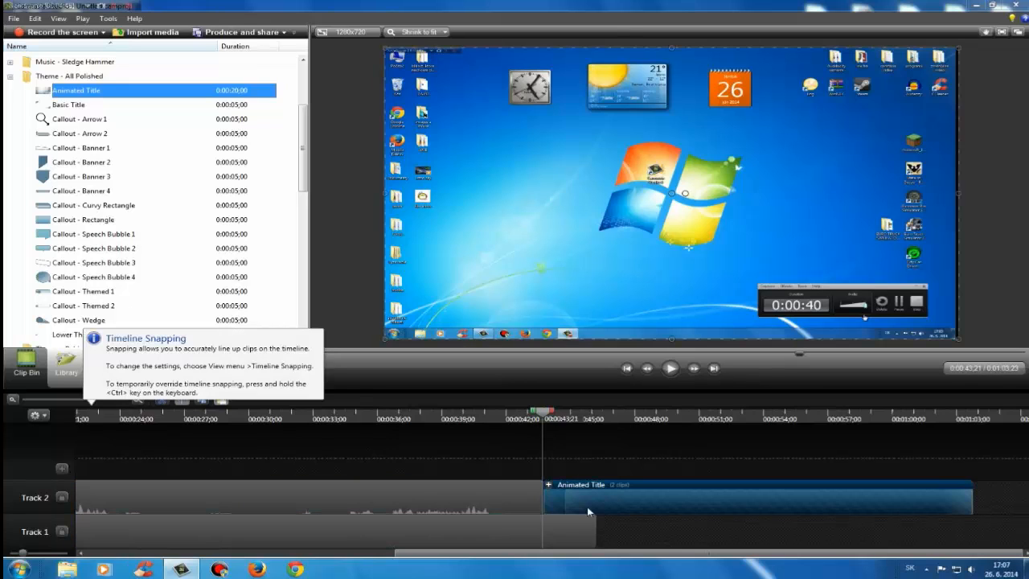
{"action": "key", "text": "Delete"}
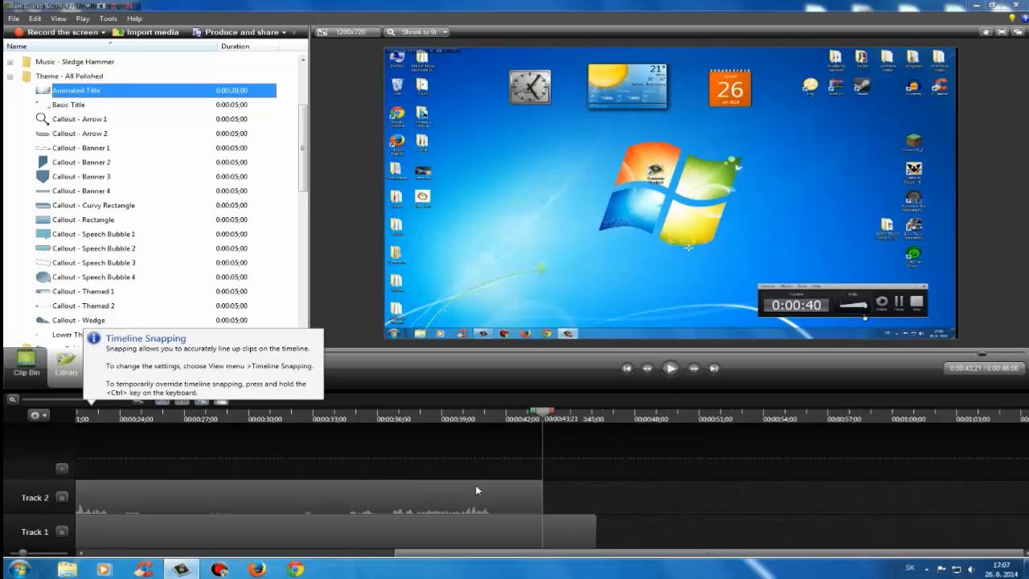
Step: Place the Theme - All Polished Animated Title at the start of Track 1 and move both recording clips to begin directly after it
{"action": "left_click_drag", "start_coordinate": [477, 490], "coordinate": [929, 487]}
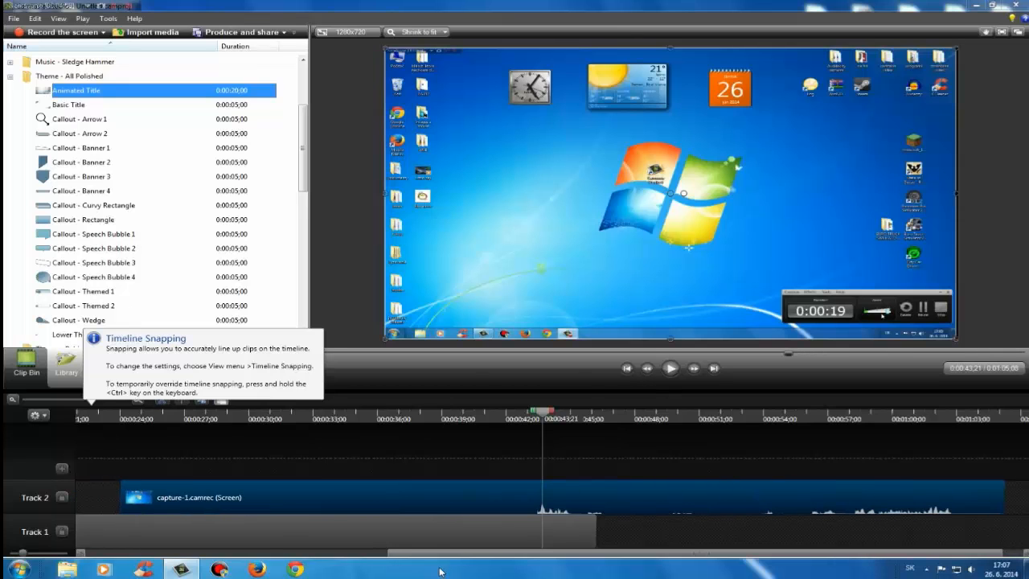
{"action": "left_click_drag", "start_coordinate": [445, 533], "coordinate": [860, 492]}
{"action": "left_click_drag", "start_coordinate": [785, 353], "coordinate": [308, 376]}
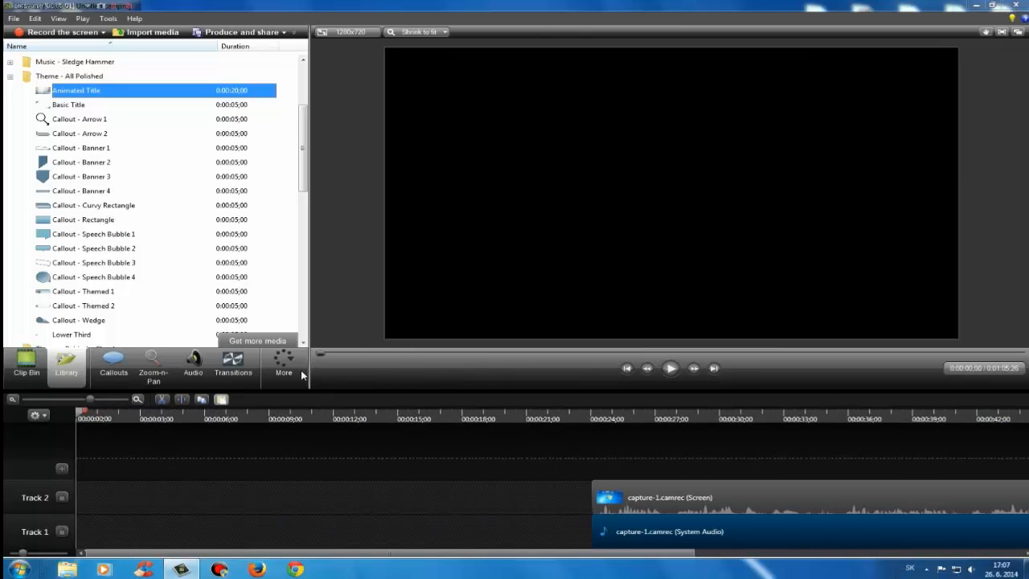
{"action": "left_click_drag", "start_coordinate": [65, 95], "coordinate": [79, 541]}
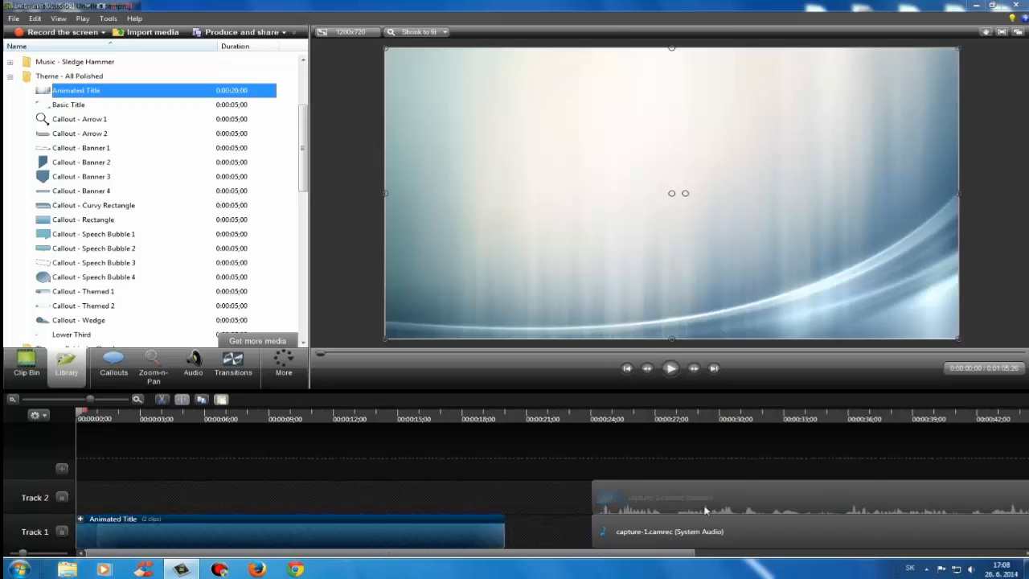
{"action": "left_click_drag", "start_coordinate": [700, 506], "coordinate": [603, 523]}
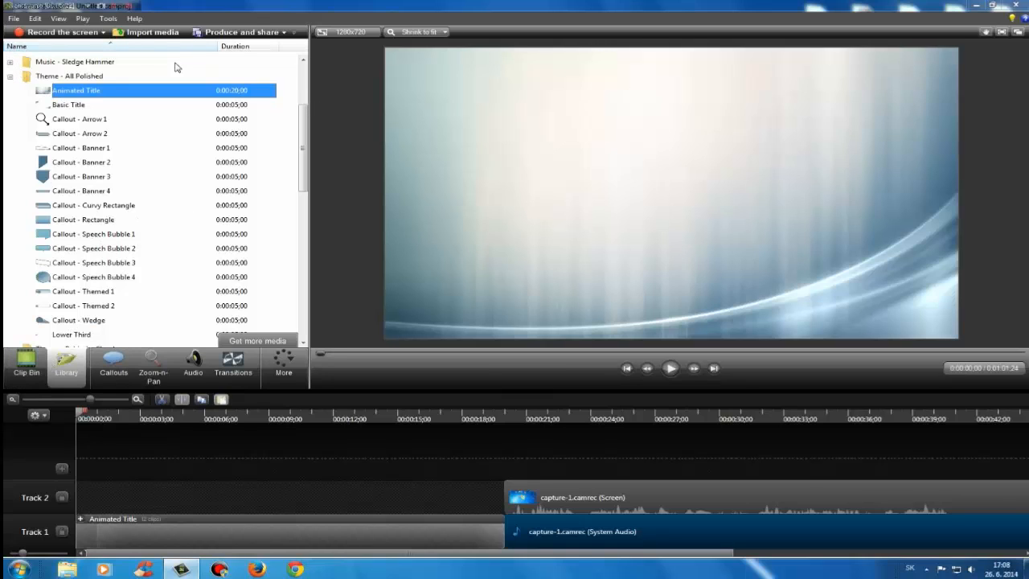
Step: Add the Full Length track from Music - Sledge Hammer to Track 2 after the screen clip and play parts of the timeline
{"action": "double_click", "coordinate": [133, 61]}
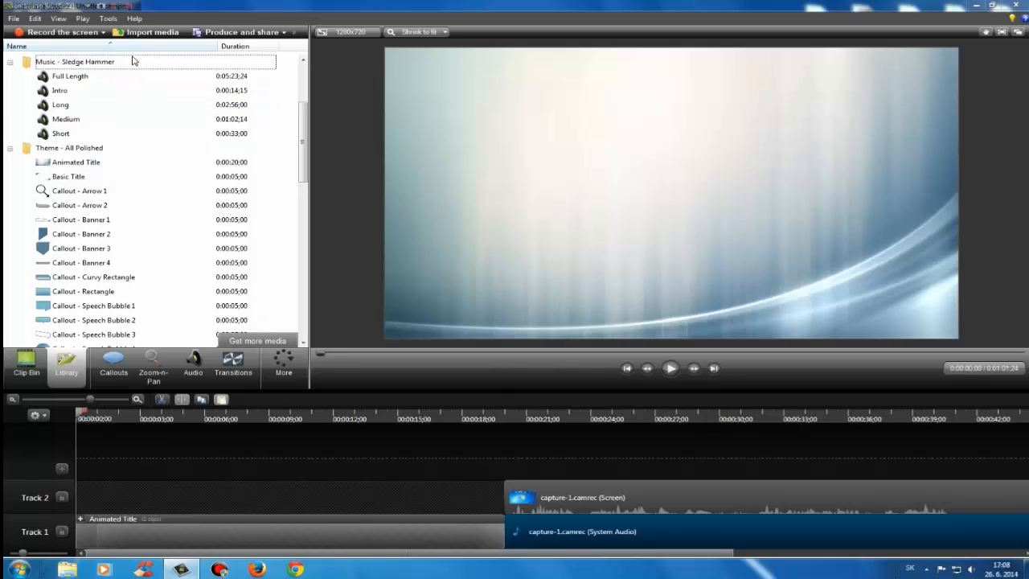
{"action": "left_click", "coordinate": [84, 78]}
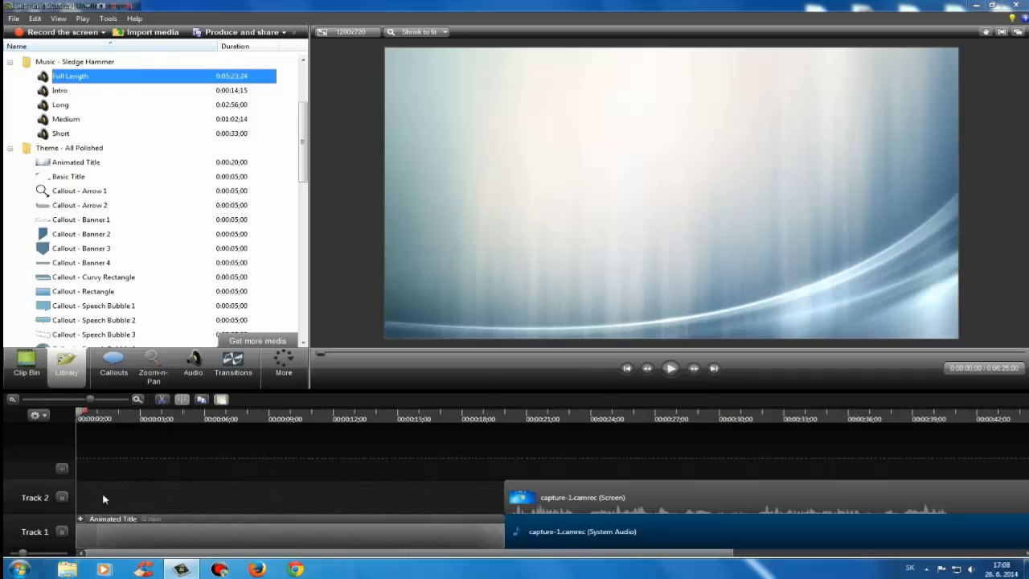
{"action": "left_click_drag", "start_coordinate": [103, 499], "coordinate": [135, 499]}
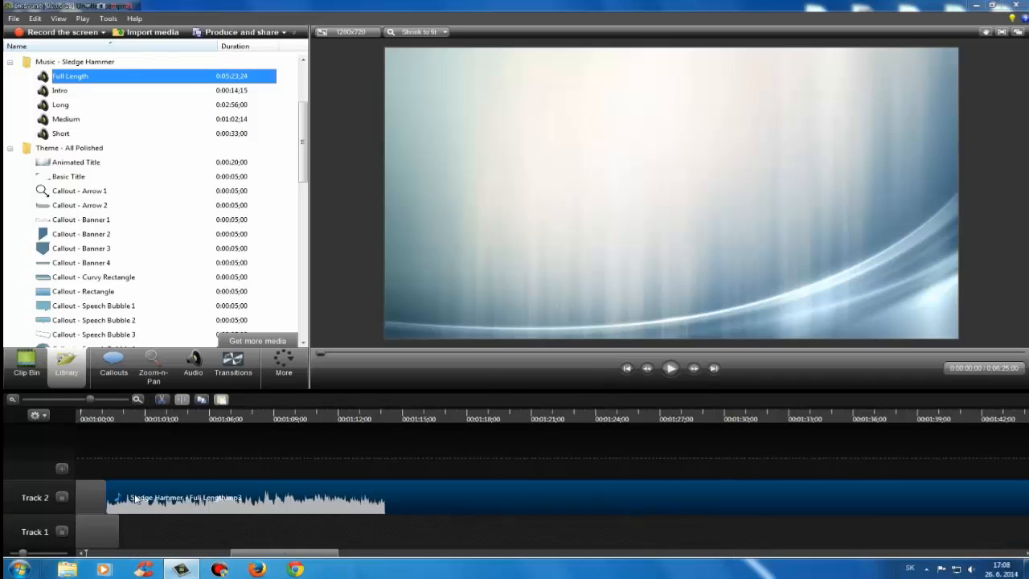
{"action": "left_click", "coordinate": [670, 368]}
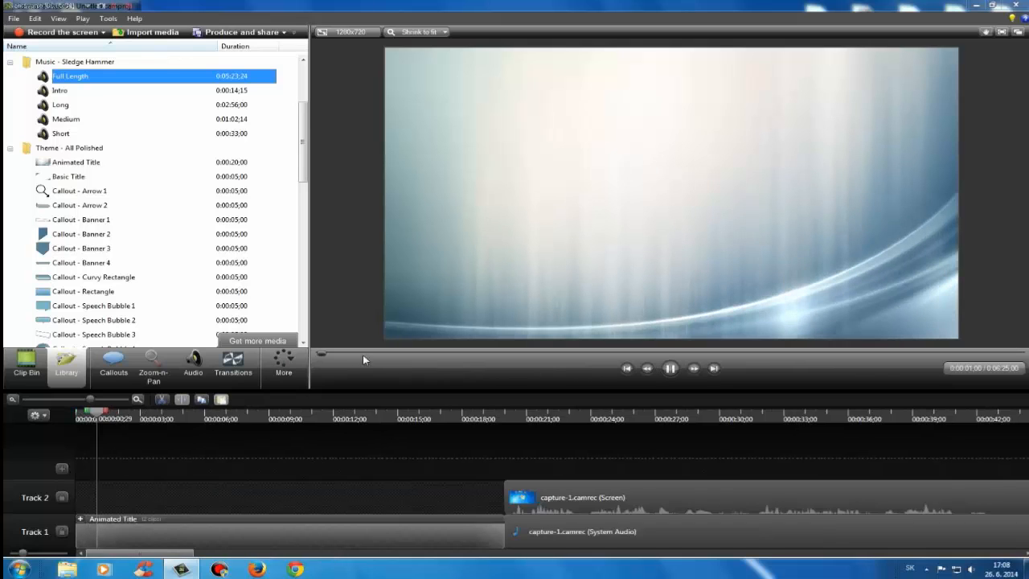
{"action": "left_click_drag", "start_coordinate": [319, 352], "coordinate": [524, 359]}
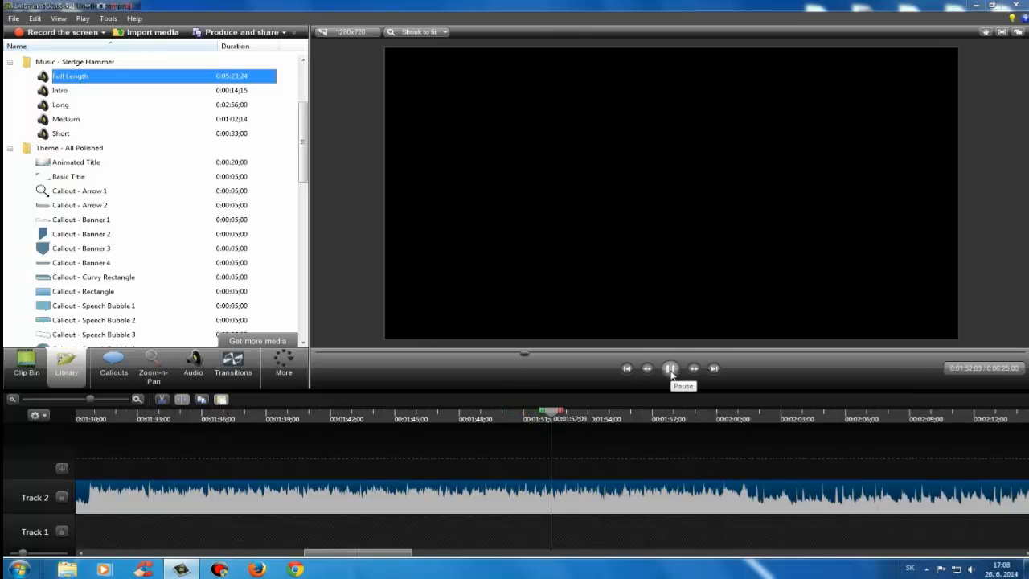
{"action": "left_click", "coordinate": [671, 368]}
Step: Trim the Full Length music clip on Track 2 from its end all the way back to the end of the screen clip
{"action": "left_click_drag", "start_coordinate": [526, 353], "coordinate": [1006, 354]}
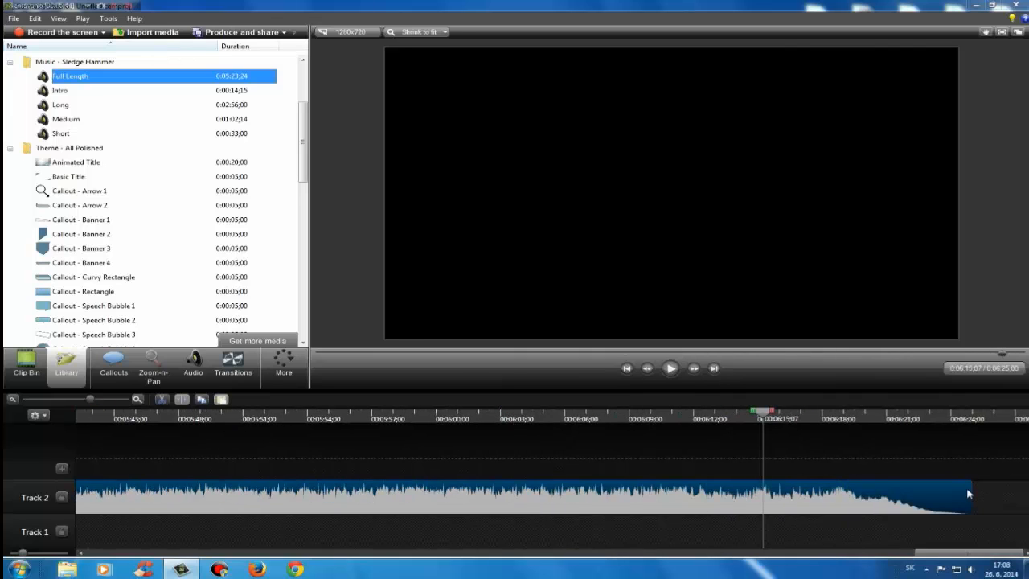
{"action": "left_click_drag", "start_coordinate": [938, 489], "coordinate": [81, 486]}
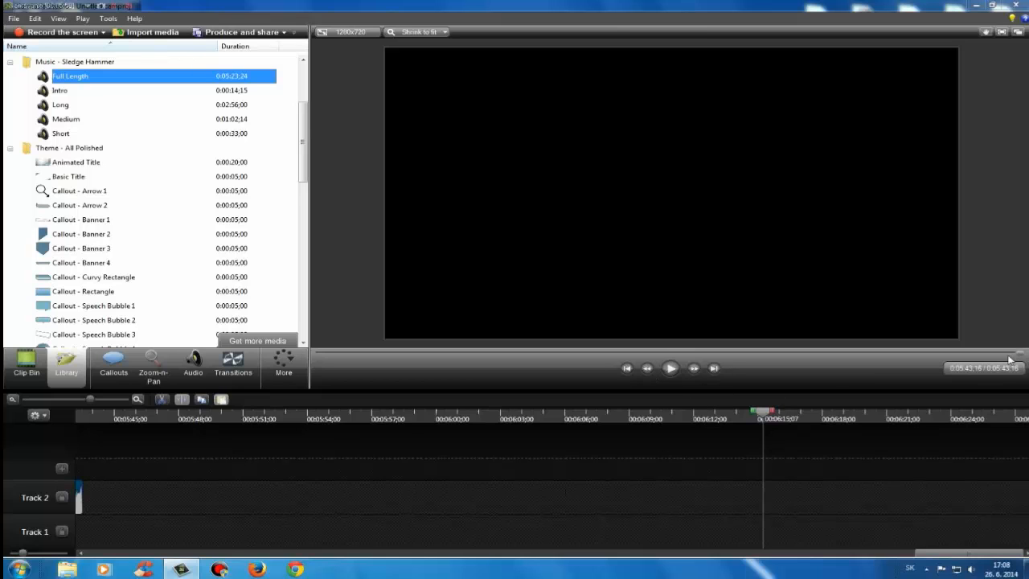
{"action": "left_click_drag", "start_coordinate": [1010, 359], "coordinate": [1012, 381]}
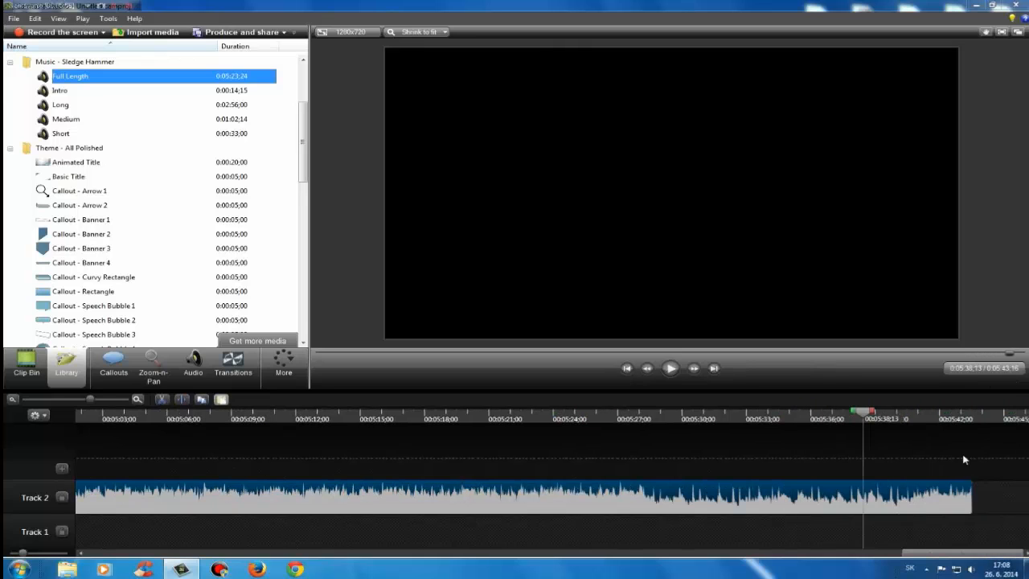
{"action": "left_click_drag", "start_coordinate": [971, 495], "coordinate": [94, 460]}
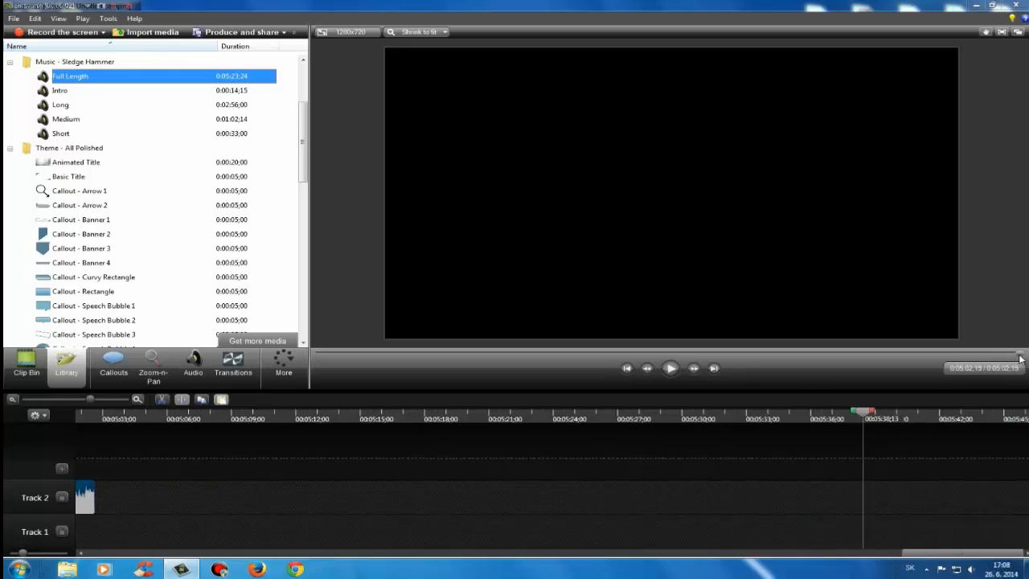
{"action": "left_click_drag", "start_coordinate": [1019, 357], "coordinate": [980, 387]}
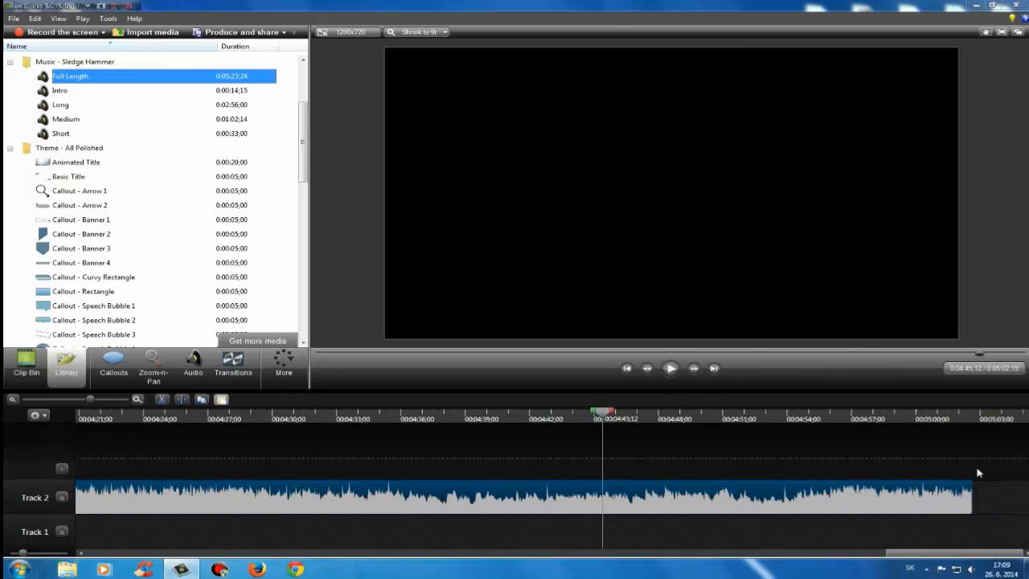
{"action": "left_click_drag", "start_coordinate": [970, 488], "coordinate": [189, 487]}
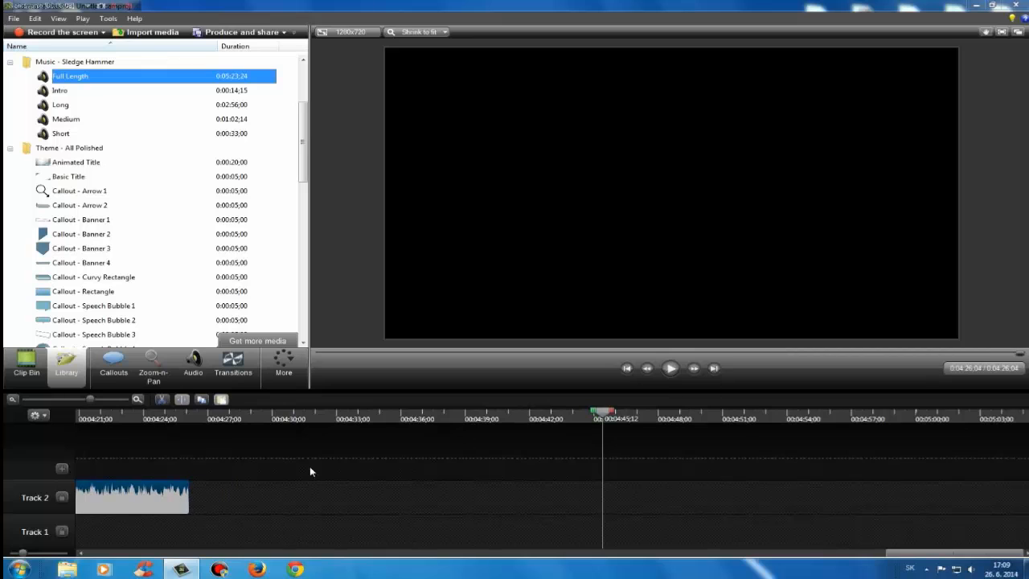
{"action": "mouse_move", "coordinate": [1023, 356]}
{"action": "left_mouse_down"}
{"action": "mouse_move", "coordinate": [827, 349]}
{"action": "mouse_move", "coordinate": [1025, 354]}
{"action": "left_mouse_up"}
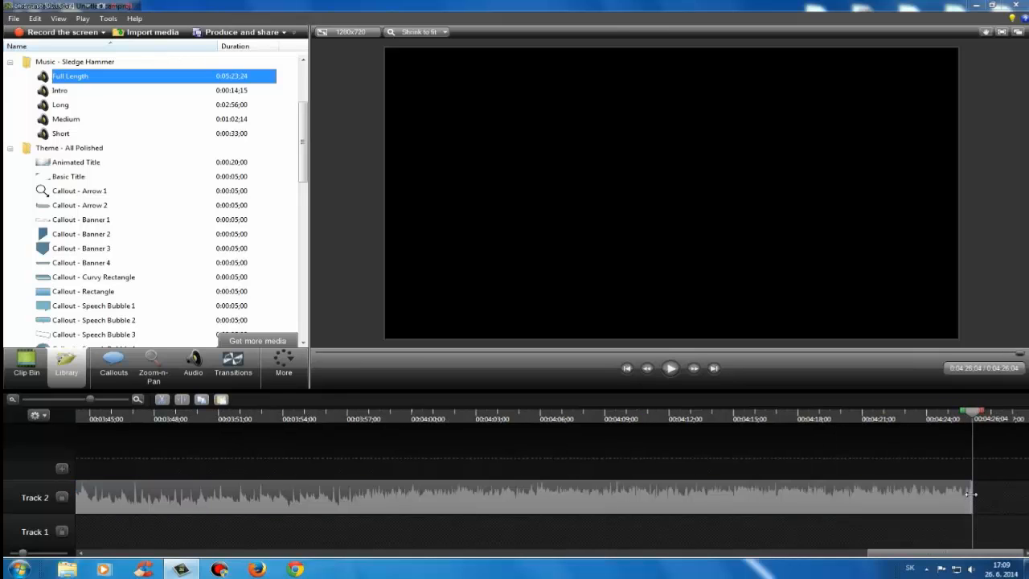
{"action": "left_click_drag", "start_coordinate": [916, 494], "coordinate": [62, 436]}
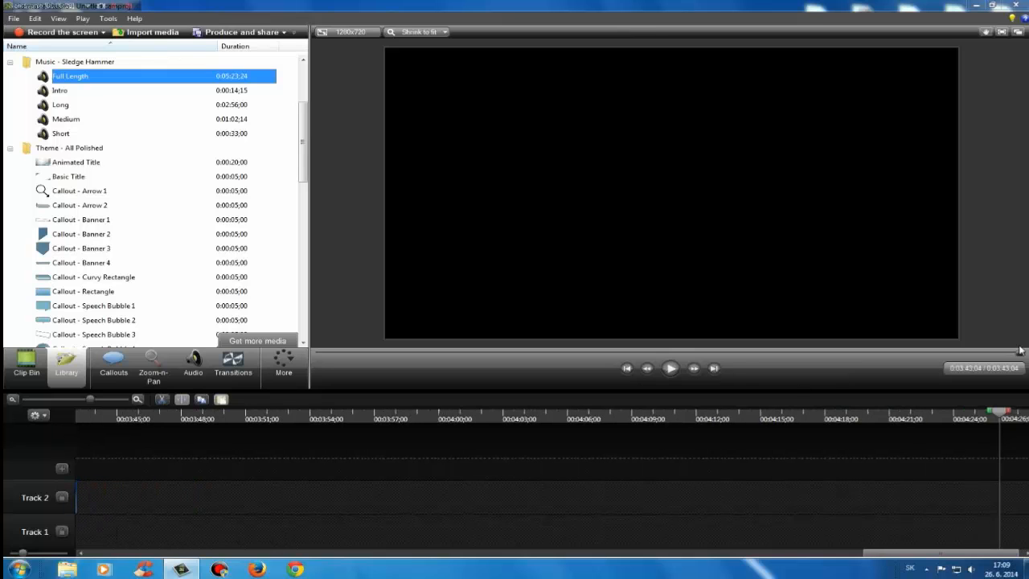
{"action": "left_click_drag", "start_coordinate": [1017, 358], "coordinate": [910, 362]}
{"action": "left_click_drag", "start_coordinate": [875, 493], "coordinate": [132, 451]}
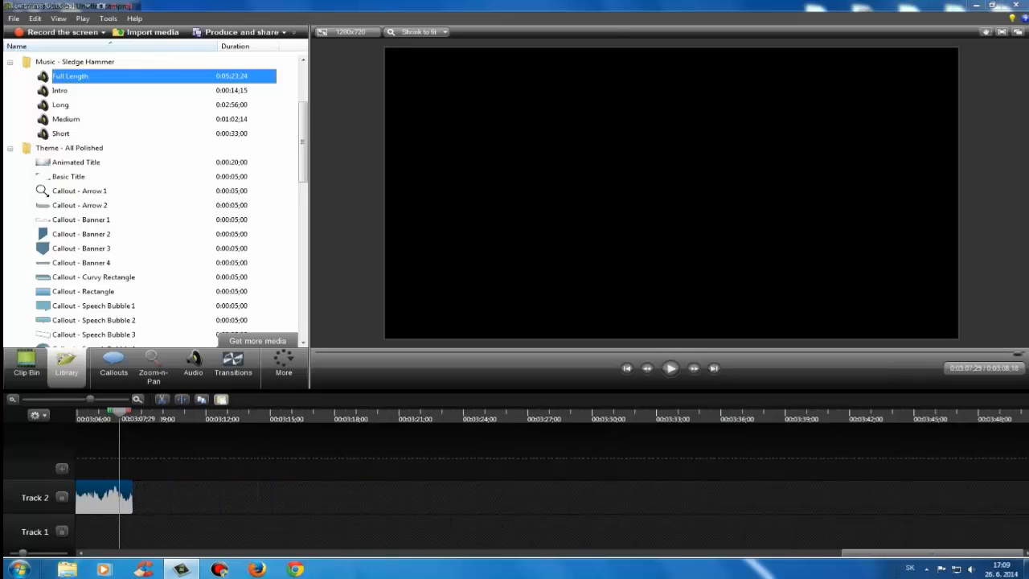
{"action": "left_click_drag", "start_coordinate": [1017, 355], "coordinate": [939, 407]}
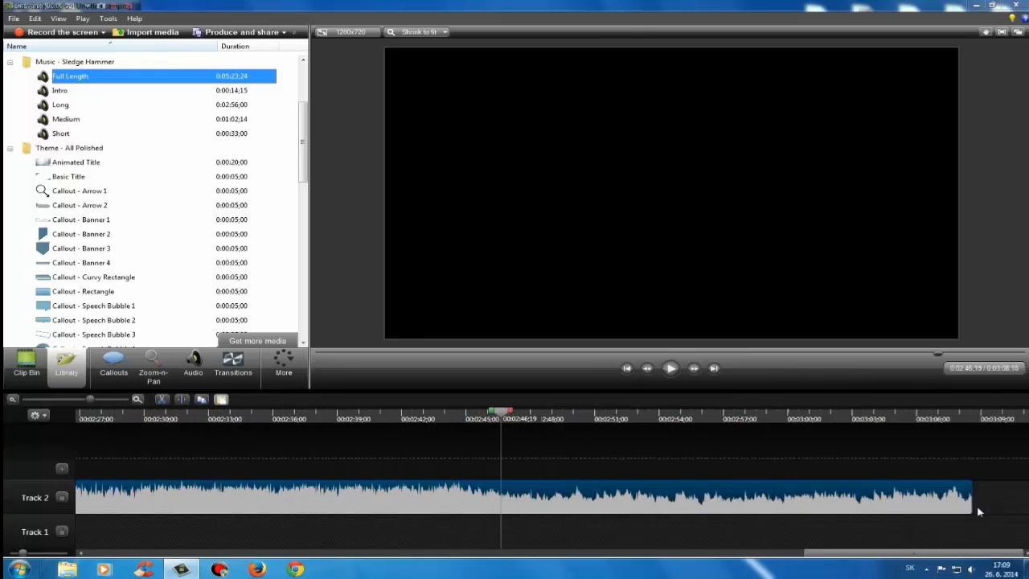
{"action": "left_click_drag", "start_coordinate": [971, 503], "coordinate": [56, 293]}
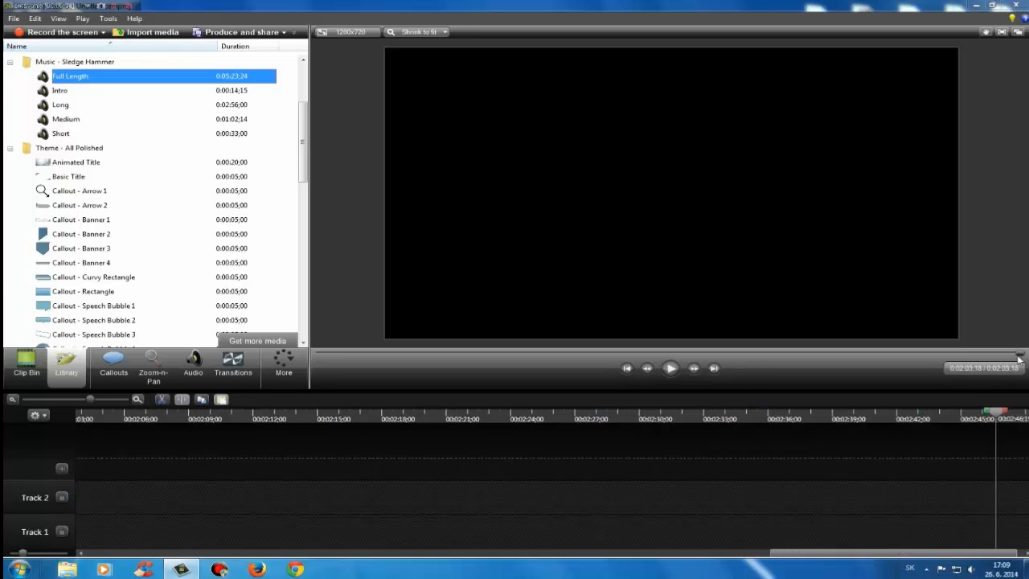
{"action": "left_click_drag", "start_coordinate": [993, 362], "coordinate": [915, 353]}
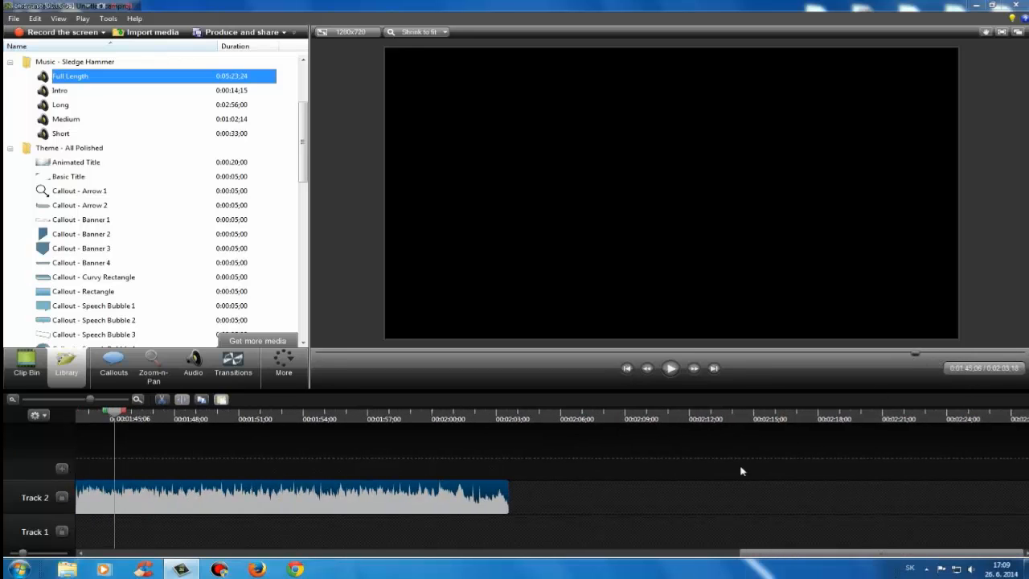
{"action": "left_click_drag", "start_coordinate": [506, 508], "coordinate": [10, 495]}
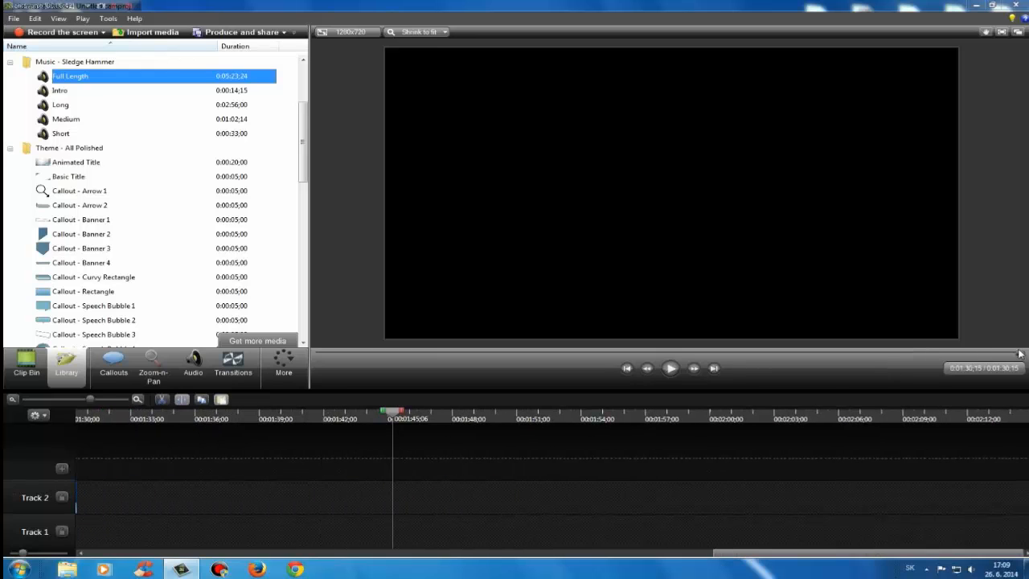
{"action": "left_click_drag", "start_coordinate": [1019, 353], "coordinate": [812, 353]}
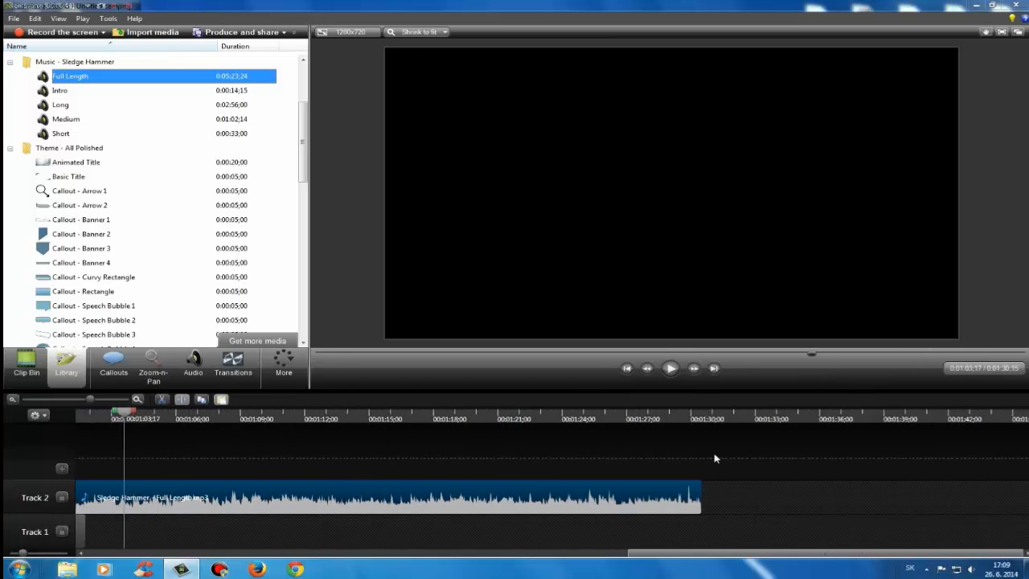
{"action": "left_click_drag", "start_coordinate": [698, 504], "coordinate": [76, 497]}
{"action": "left_click", "coordinate": [615, 437]}
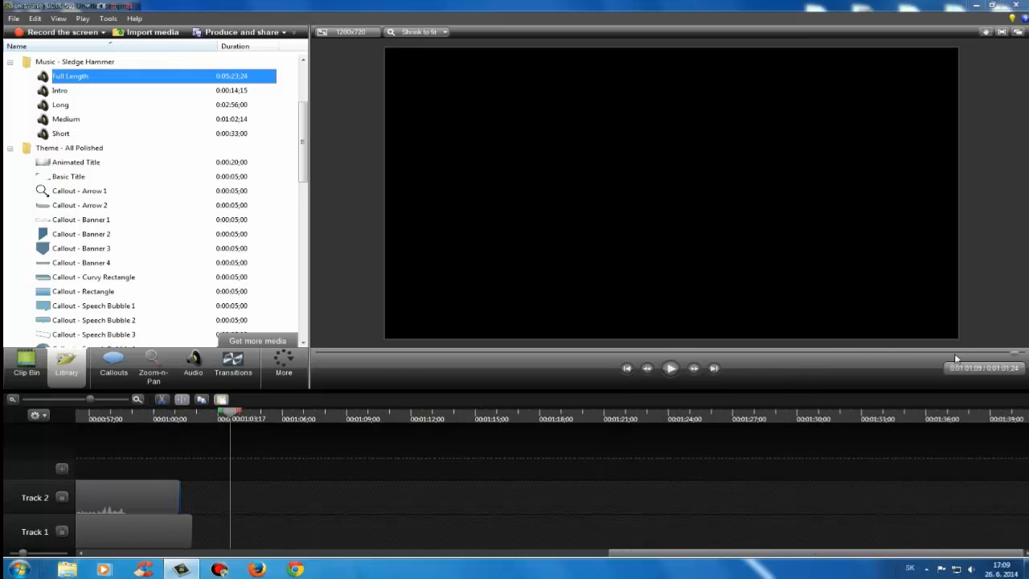
Step: Add the Sledge Hammer Intro music near the start of Track 2 and shorten the Animated Title on Track 1 to end with it
{"action": "left_click_drag", "start_coordinate": [956, 358], "coordinate": [819, 360]}
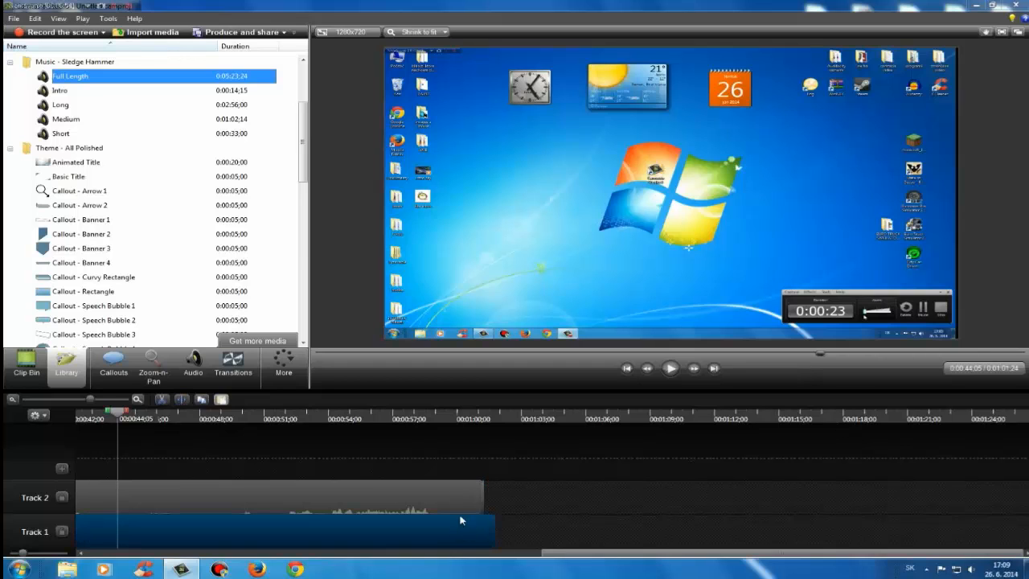
{"action": "left_click", "coordinate": [476, 501]}
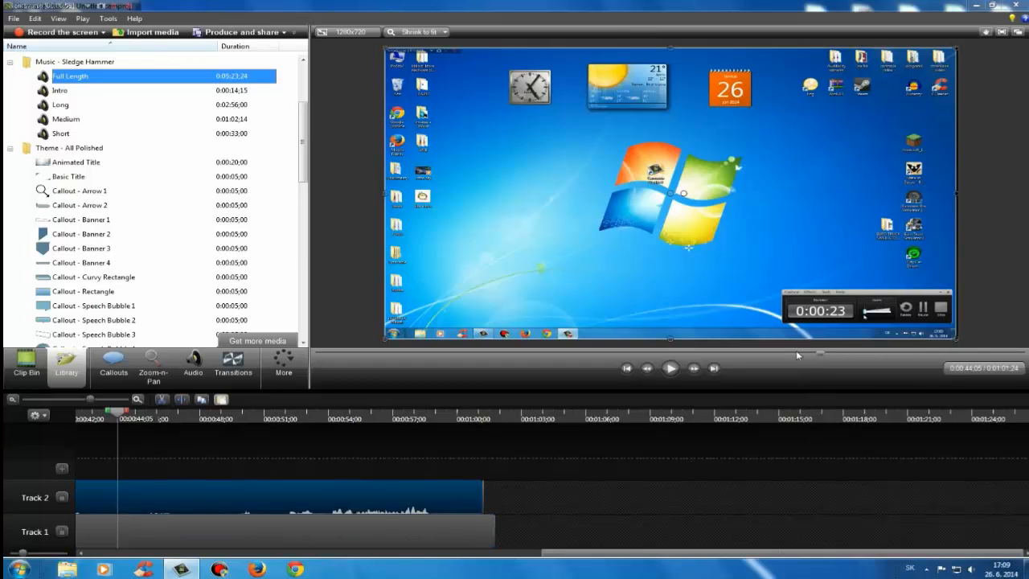
{"action": "left_click_drag", "start_coordinate": [796, 354], "coordinate": [712, 365]}
{"action": "left_click_drag", "start_coordinate": [674, 354], "coordinate": [412, 362]}
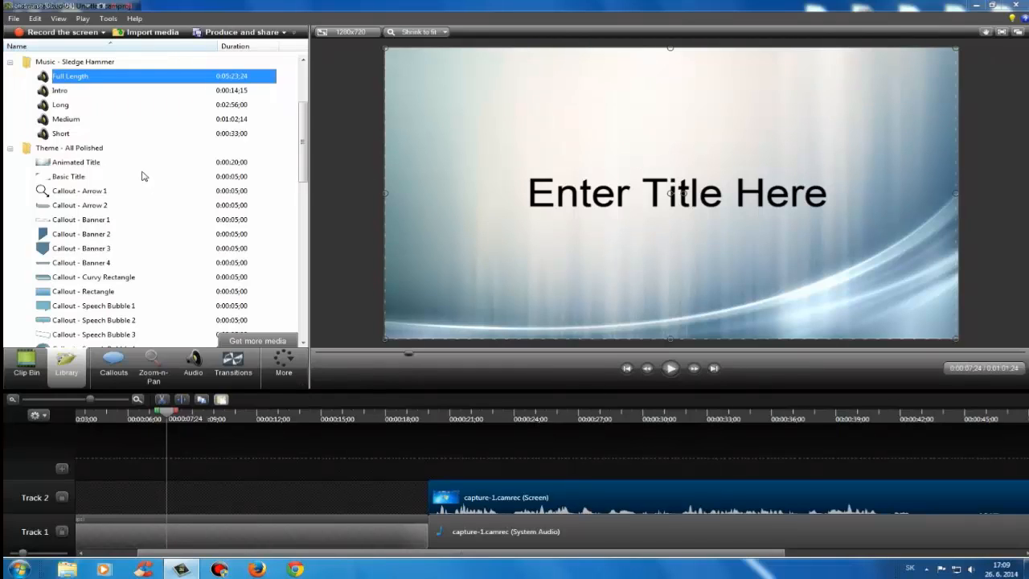
{"action": "left_click", "coordinate": [69, 94]}
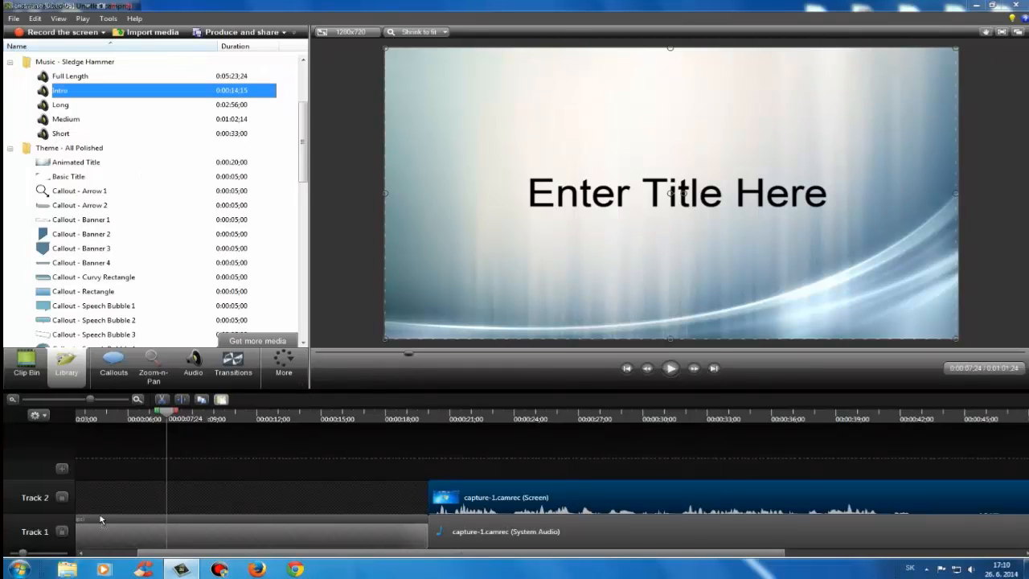
{"action": "mouse_move", "coordinate": [79, 500]}
{"action": "left_mouse_down"}
{"action": "mouse_move", "coordinate": [126, 502]}
{"action": "mouse_move", "coordinate": [86, 500]}
{"action": "left_mouse_up"}
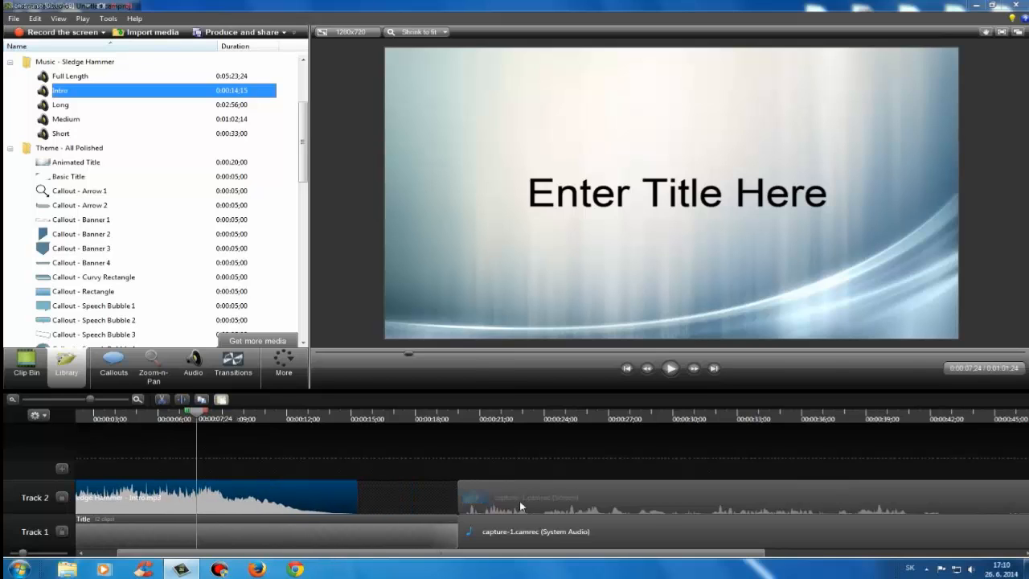
{"action": "left_click_drag", "start_coordinate": [455, 541], "coordinate": [357, 544]}
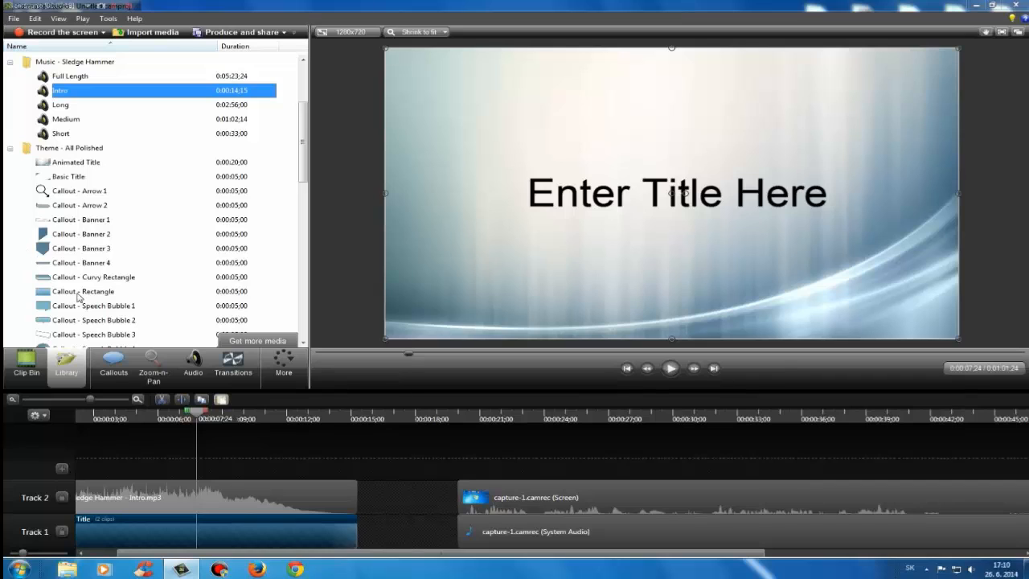
Step: Add a filled rounded rectangle callout on the animated title and enlarge it to cover the placeholder title text
{"action": "left_click", "coordinate": [114, 363]}
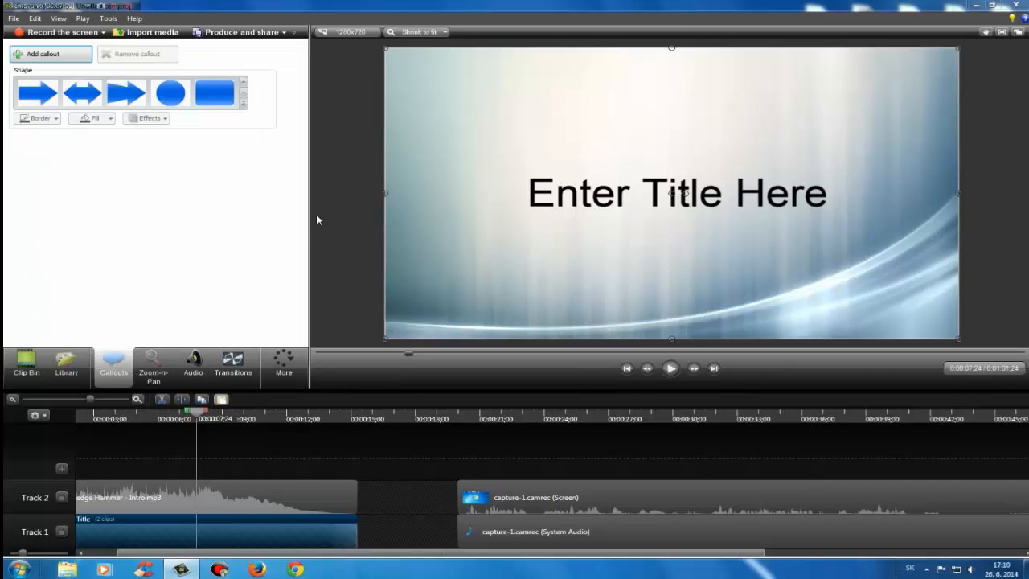
{"action": "left_click", "coordinate": [214, 93]}
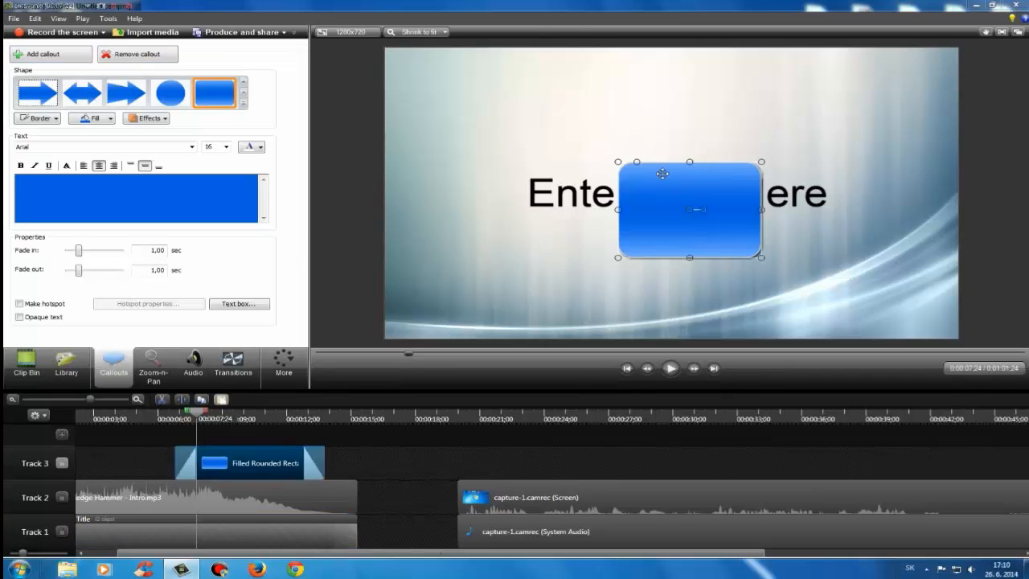
{"action": "left_click_drag", "start_coordinate": [567, 161], "coordinate": [470, 136]}
{"action": "left_click_drag", "start_coordinate": [795, 194], "coordinate": [869, 196]}
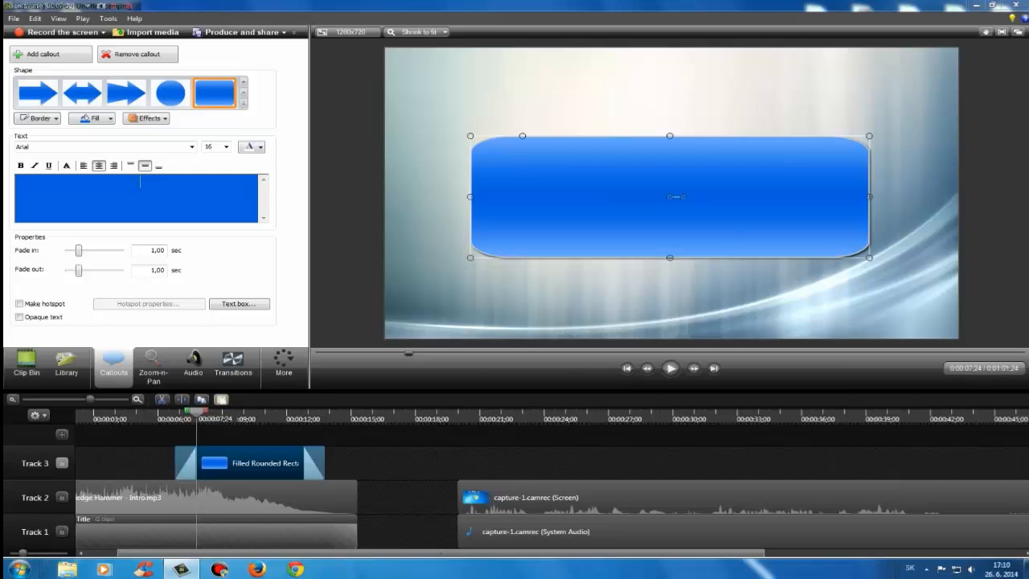
Step: Enter tutorial-test as the callout's text and set its font size to 72
{"action": "type", "text": "torial-test"}
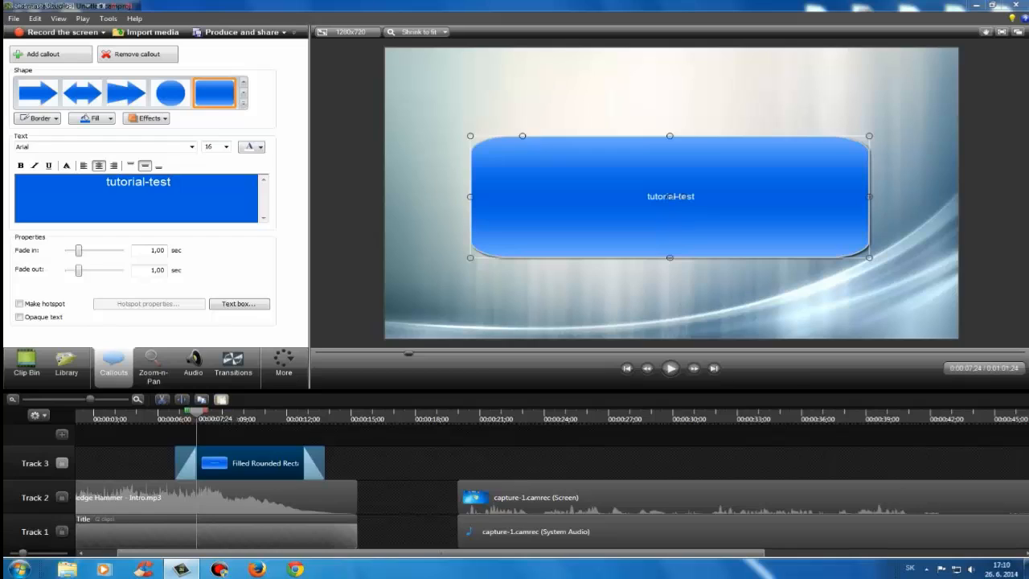
{"action": "left_click_drag", "start_coordinate": [105, 182], "coordinate": [175, 184]}
{"action": "left_click", "coordinate": [227, 147]}
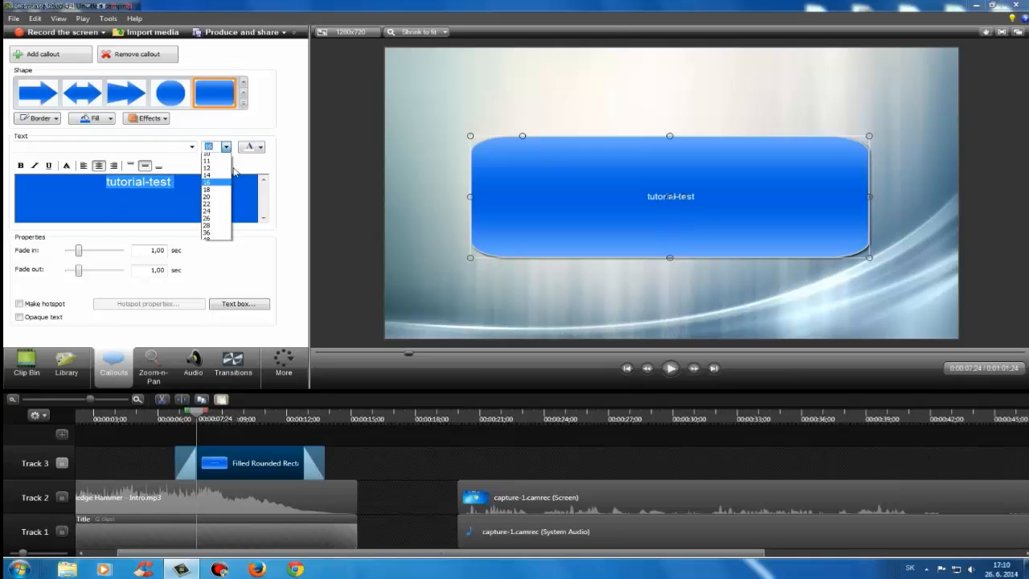
{"action": "left_click", "coordinate": [224, 271]}
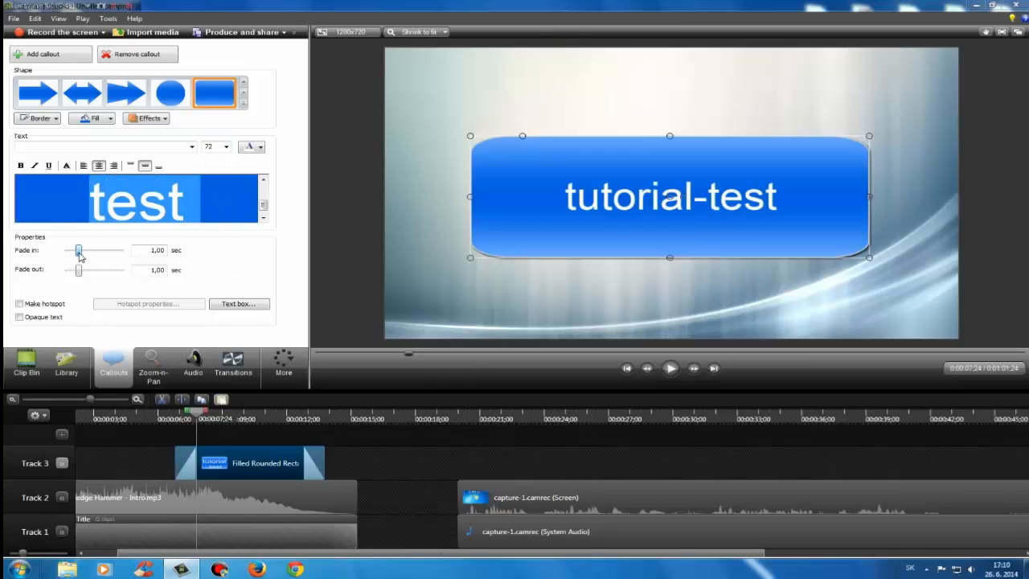
Step: Set the callout's fade in and fade out to 0 seconds and stretch it on Track 3 across the full length of the intro music
{"action": "mouse_move", "coordinate": [80, 256]}
{"action": "left_mouse_down"}
{"action": "mouse_move", "coordinate": [68, 256]}
{"action": "mouse_move", "coordinate": [68, 271]}
{"action": "left_mouse_up"}
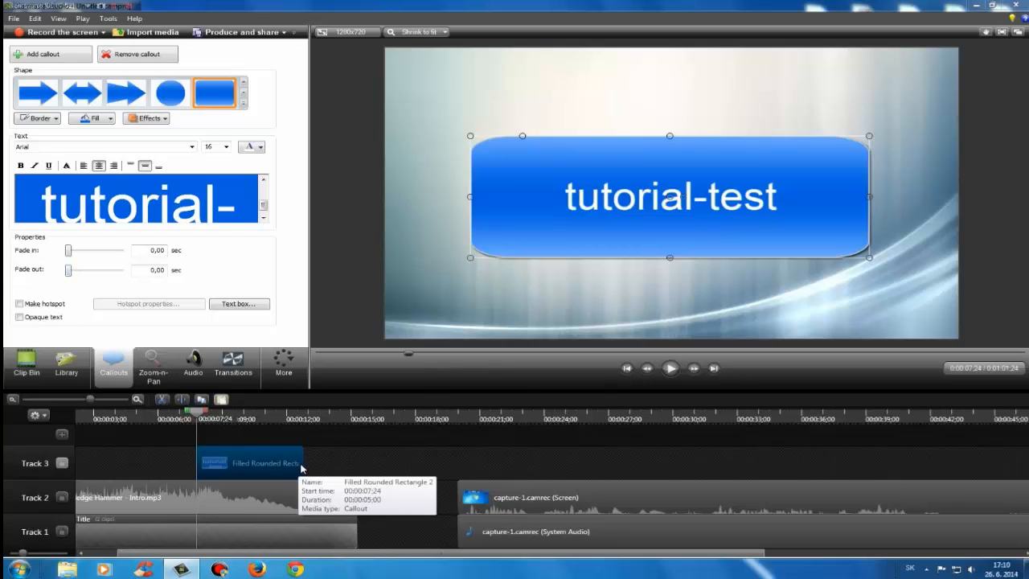
{"action": "left_click_drag", "start_coordinate": [304, 463], "coordinate": [363, 468]}
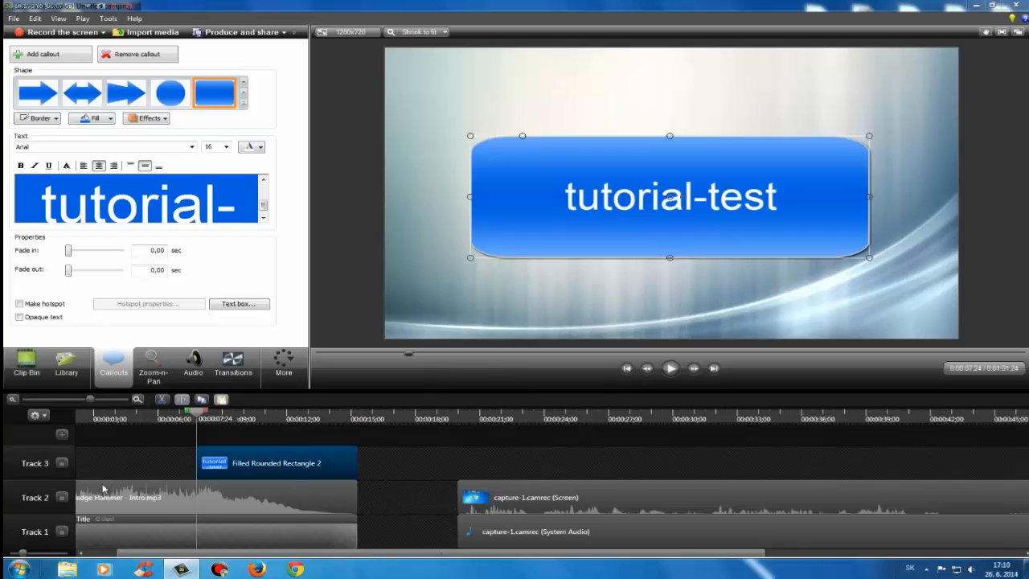
{"action": "left_click", "coordinate": [197, 471]}
{"action": "left_click_drag", "start_coordinate": [194, 466], "coordinate": [91, 468]}
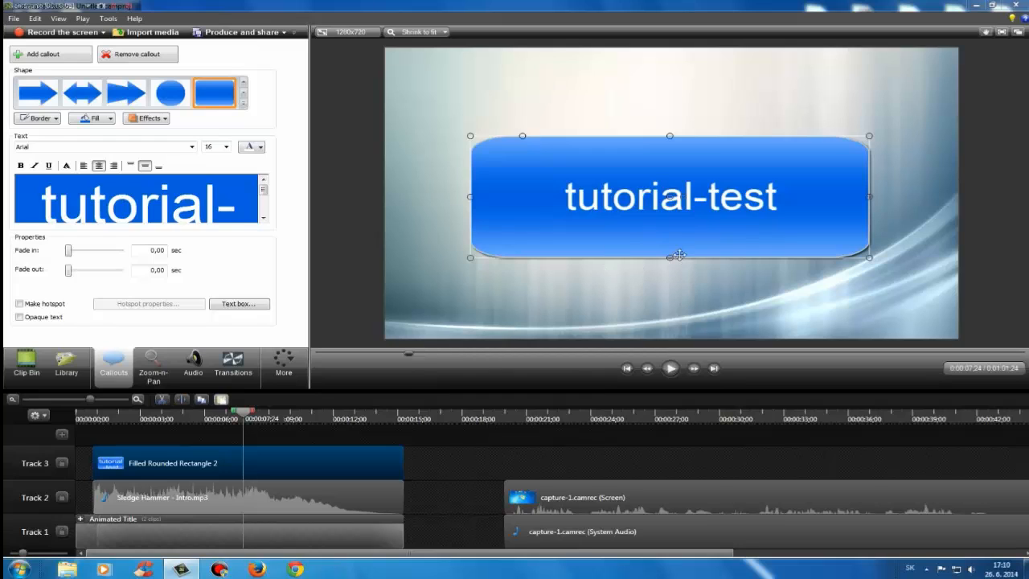
Step: Move the intro music and the callout to the timeline start and shorten the Animated Title to end with them
{"action": "left_click_drag", "start_coordinate": [113, 506], "coordinate": [96, 506]}
{"action": "left_click_drag", "start_coordinate": [177, 454], "coordinate": [161, 455]}
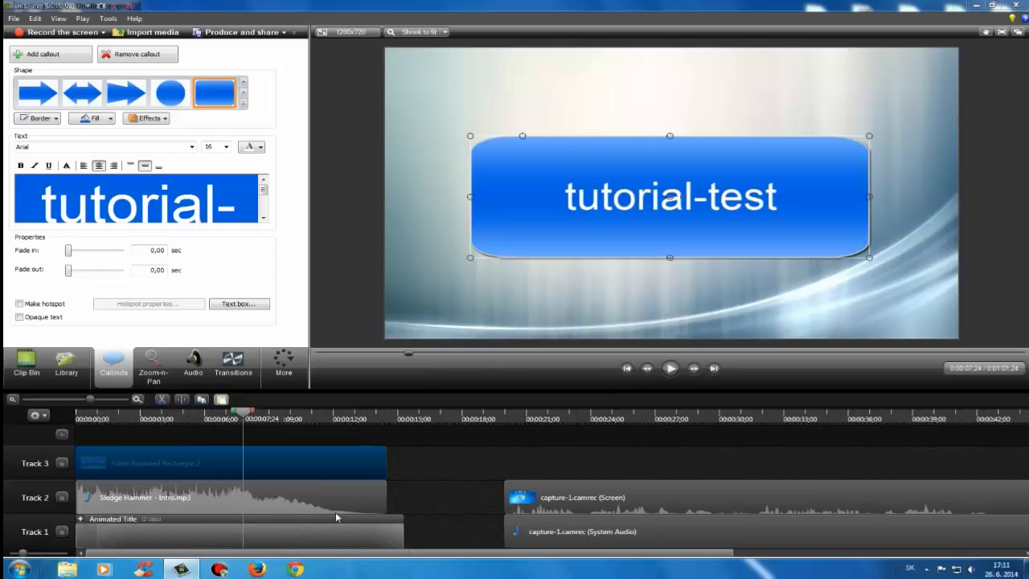
{"action": "left_click", "coordinate": [397, 532]}
{"action": "left_click_drag", "start_coordinate": [397, 531], "coordinate": [386, 531]}
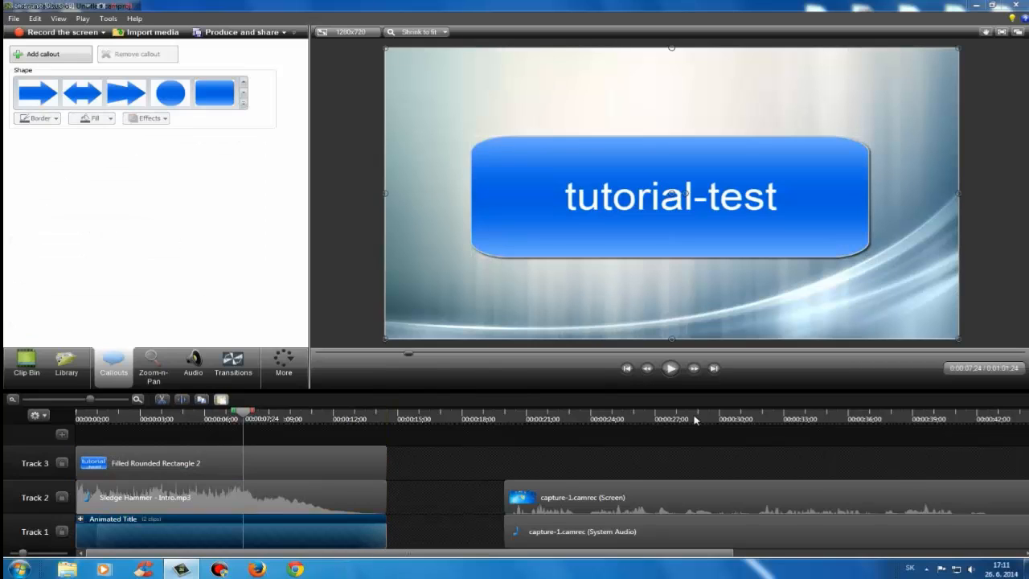
{"action": "left_click", "coordinate": [671, 368]}
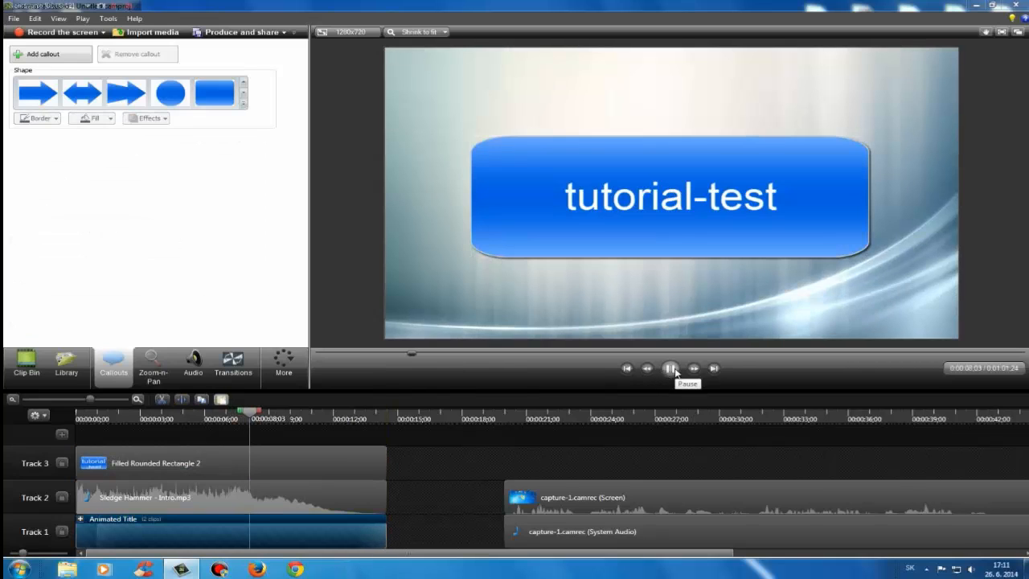
{"action": "left_click_drag", "start_coordinate": [415, 353], "coordinate": [259, 360]}
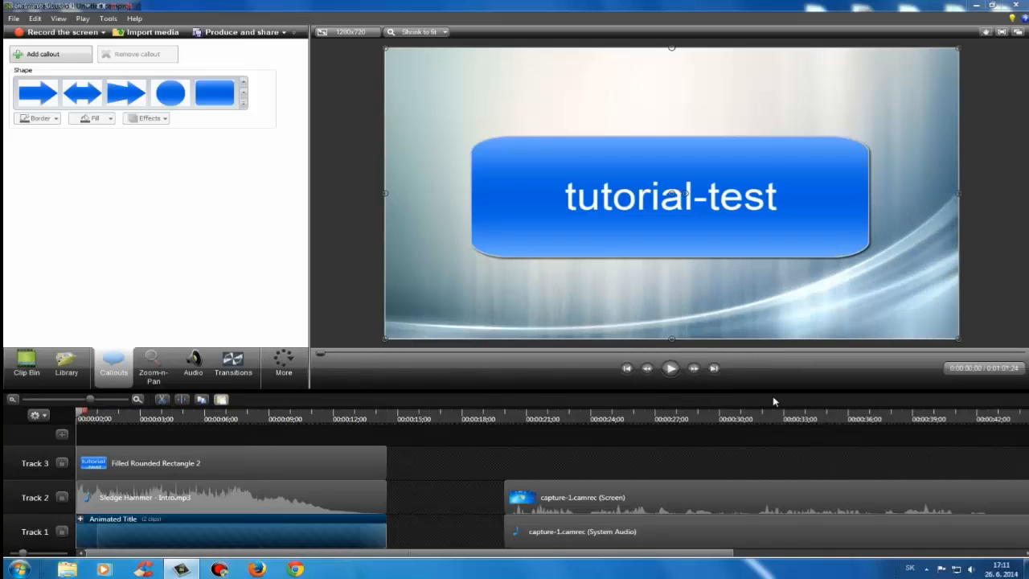
{"action": "left_click", "coordinate": [218, 95]}
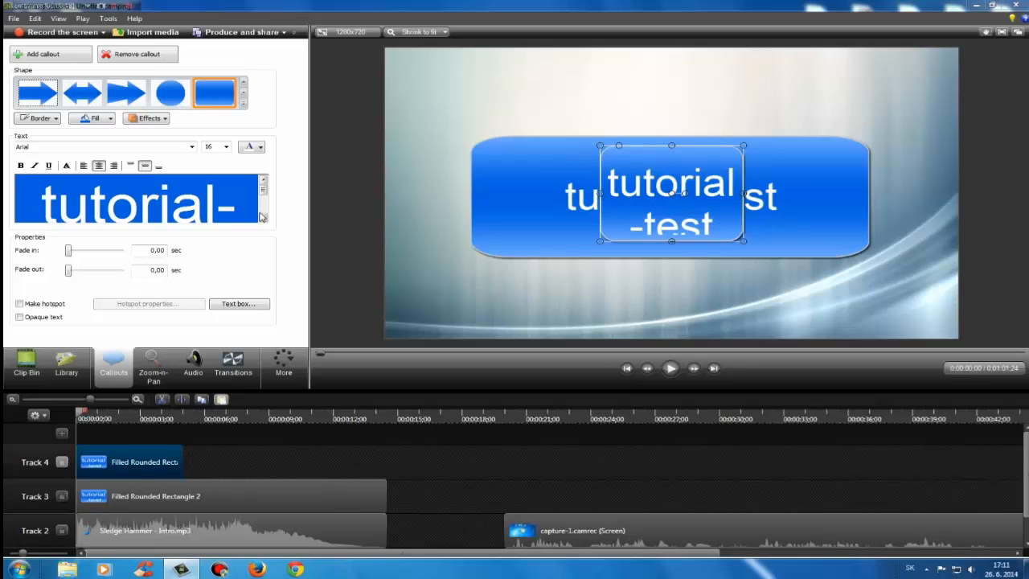
{"action": "left_click", "coordinate": [173, 469]}
{"action": "key", "text": "Delete"}
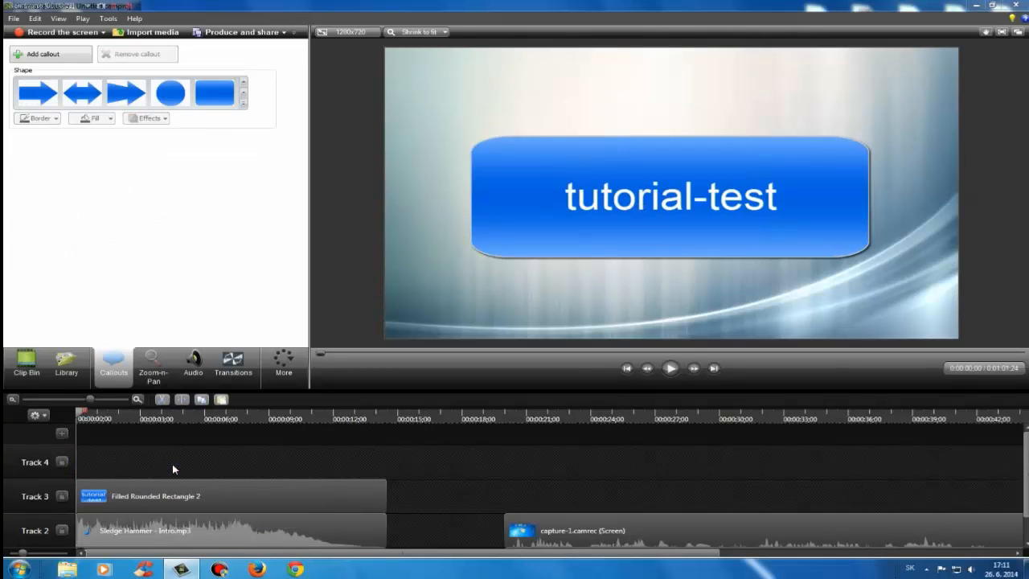
Step: Change the color of the tutorial-test text in the Track 3 callout to dark blue
{"action": "left_click", "coordinate": [175, 496]}
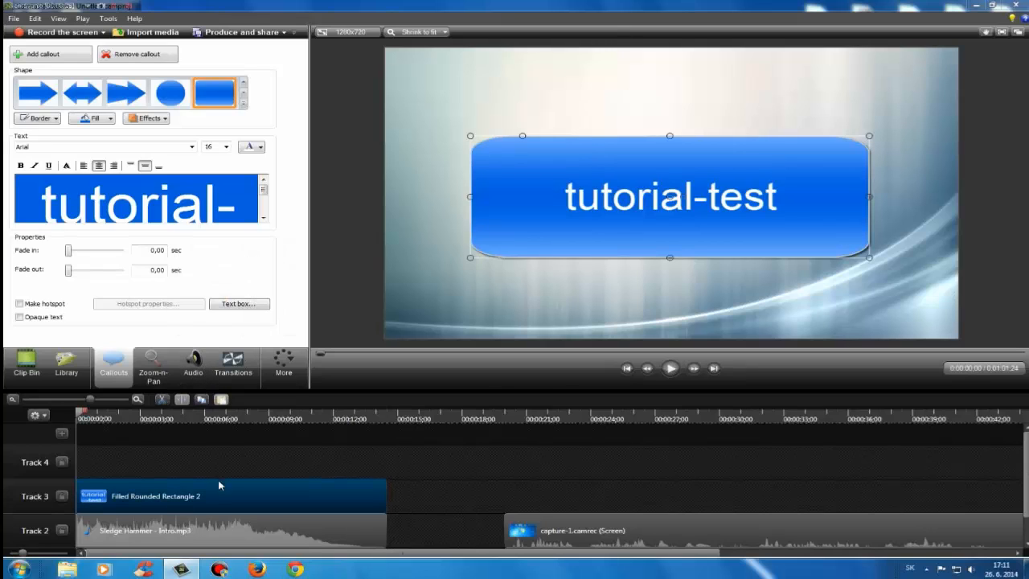
{"action": "left_click", "coordinate": [1021, 489]}
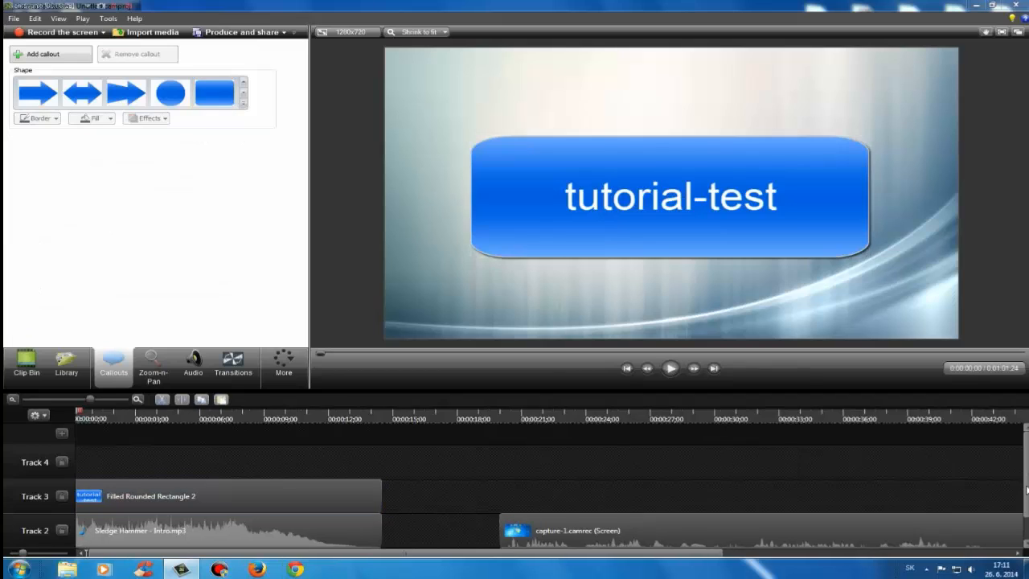
{"action": "scroll", "coordinate": [296, 479], "scroll_direction": "down", "scroll_amount": 1}
{"action": "left_click", "coordinate": [296, 478]}
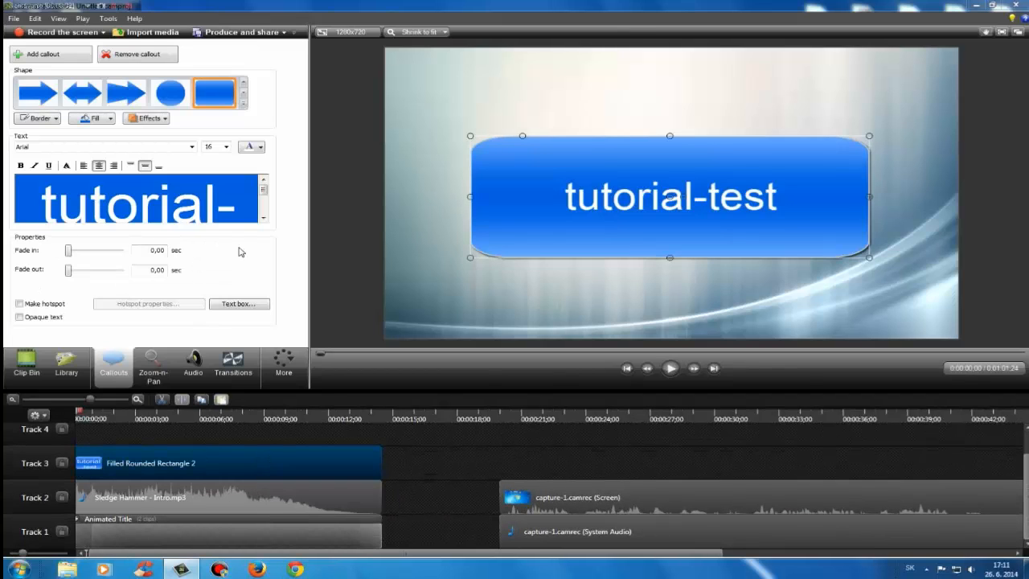
{"action": "left_click", "coordinate": [261, 150]}
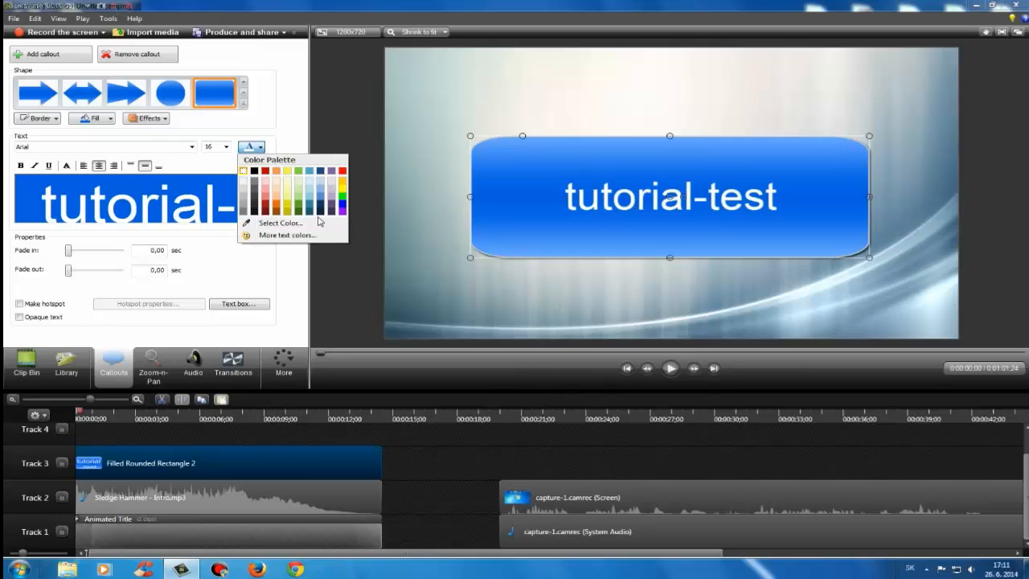
{"action": "left_click", "coordinate": [320, 206]}
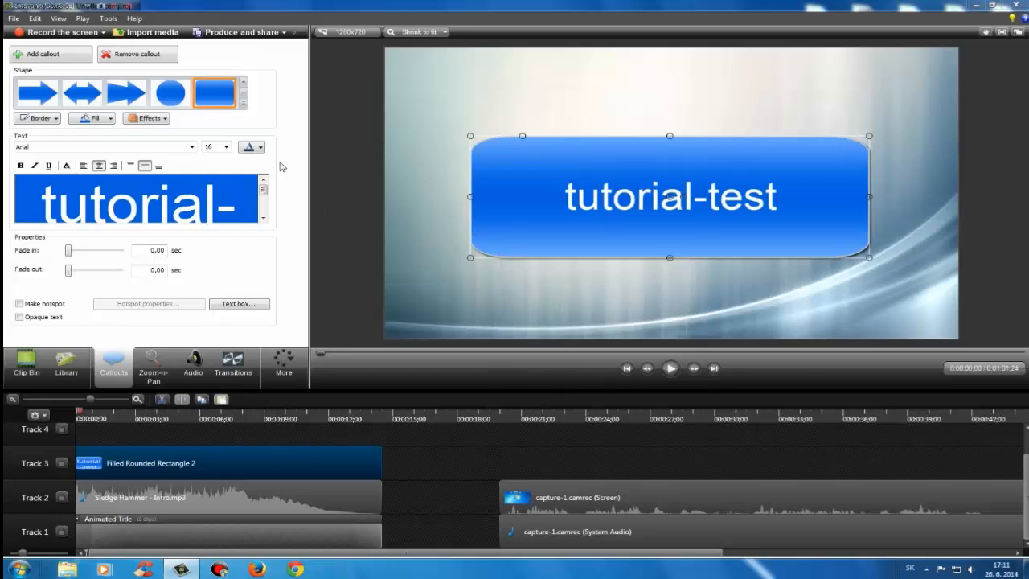
{"action": "left_click_drag", "start_coordinate": [44, 191], "coordinate": [203, 198]}
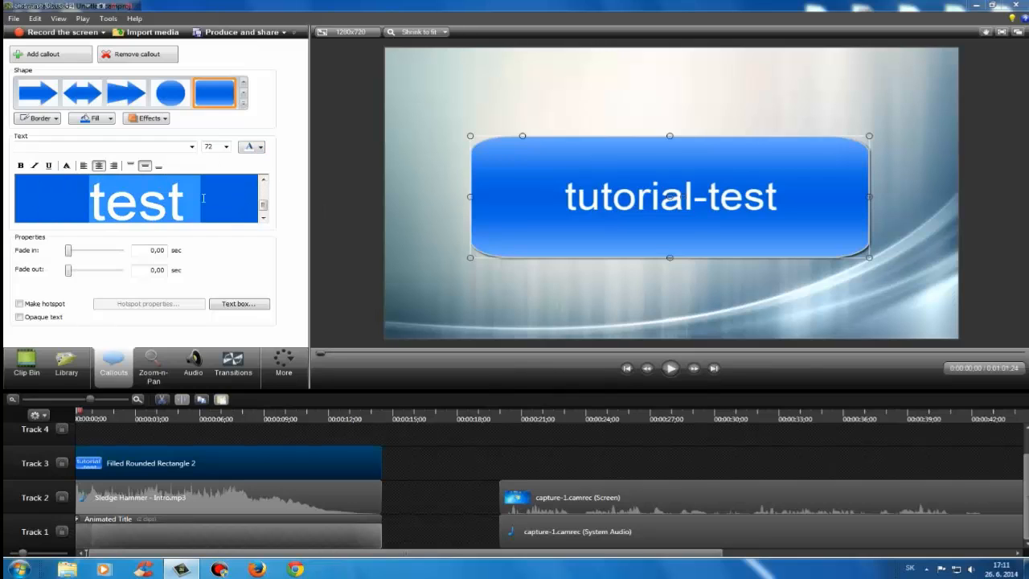
{"action": "left_click", "coordinate": [266, 149]}
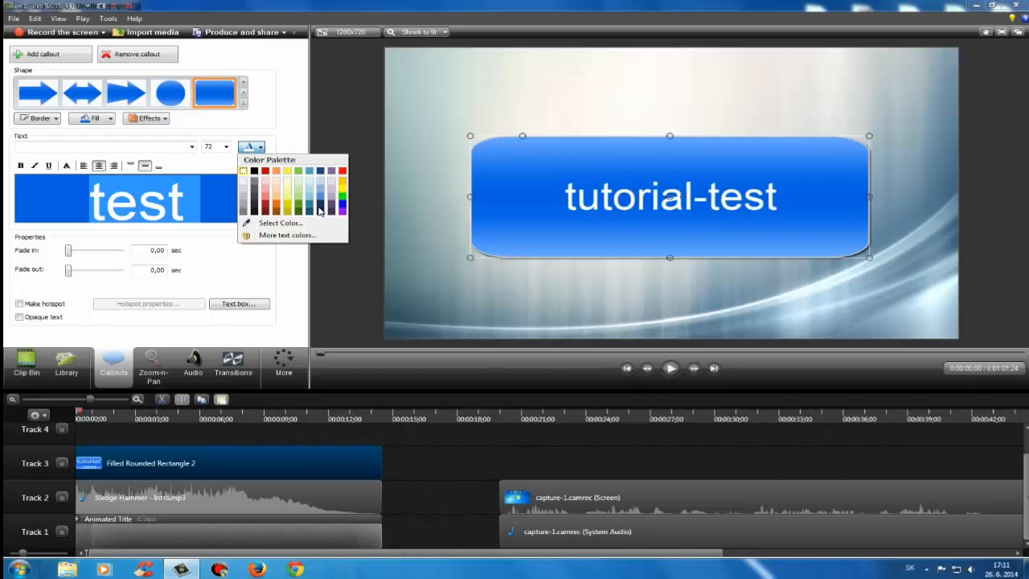
{"action": "left_click", "coordinate": [319, 208]}
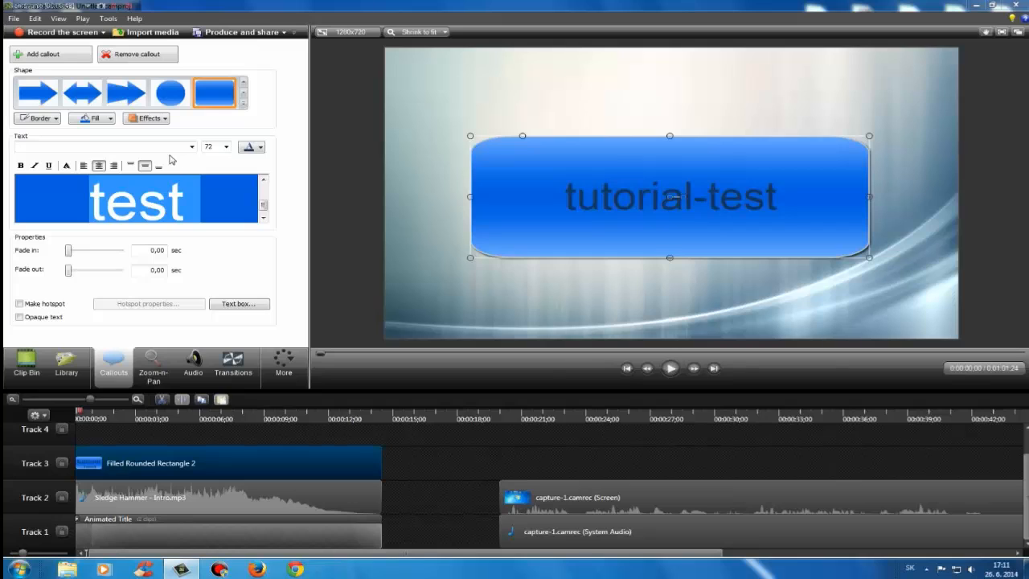
Step: Apply a beveled style to the tutorial-test callout and change its fill to light blue
{"action": "left_click", "coordinate": [168, 120]}
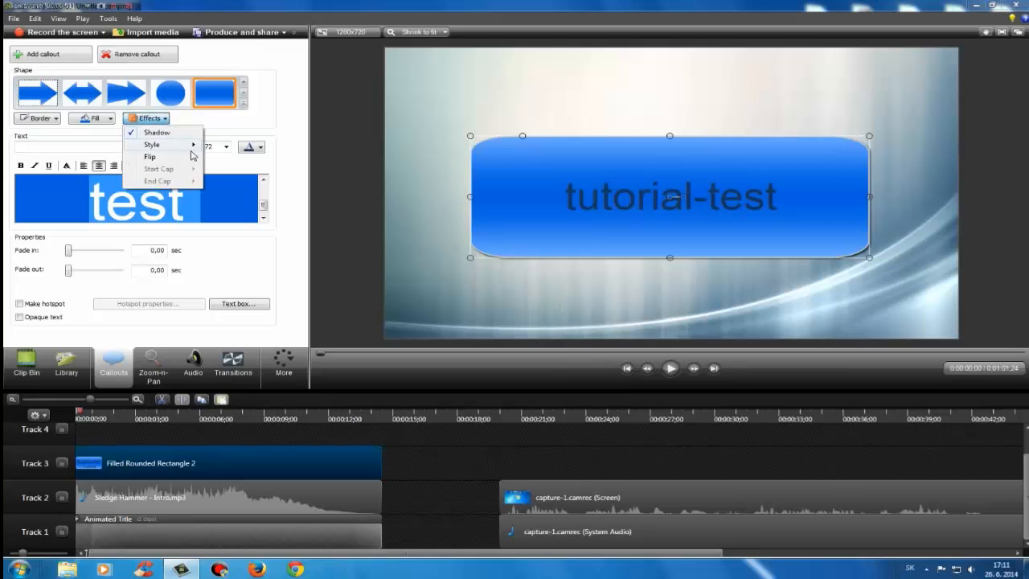
{"action": "mouse_move", "coordinate": [181, 149]}
{"action": "left_click", "coordinate": [323, 164]}
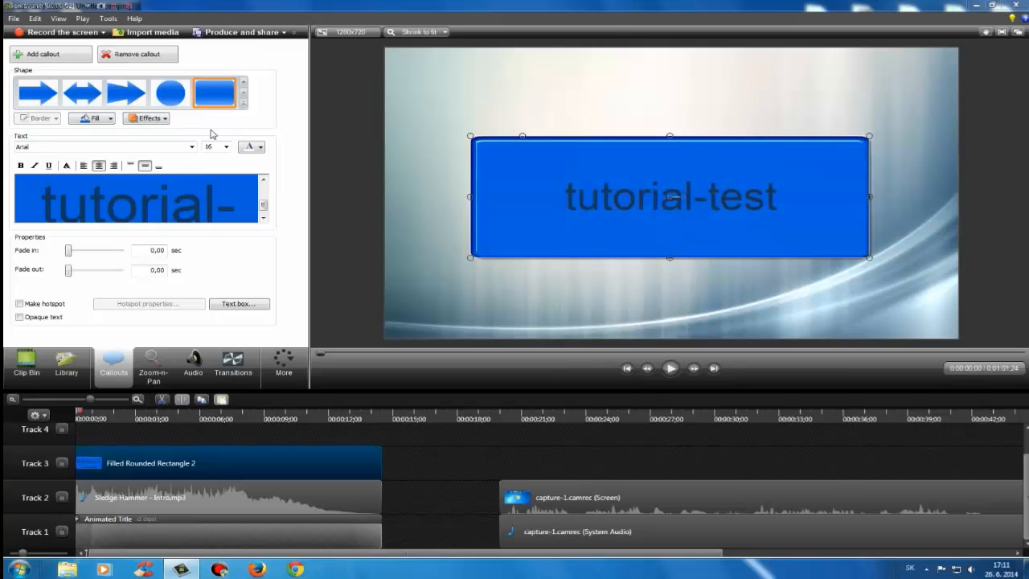
{"action": "left_click", "coordinate": [112, 118]}
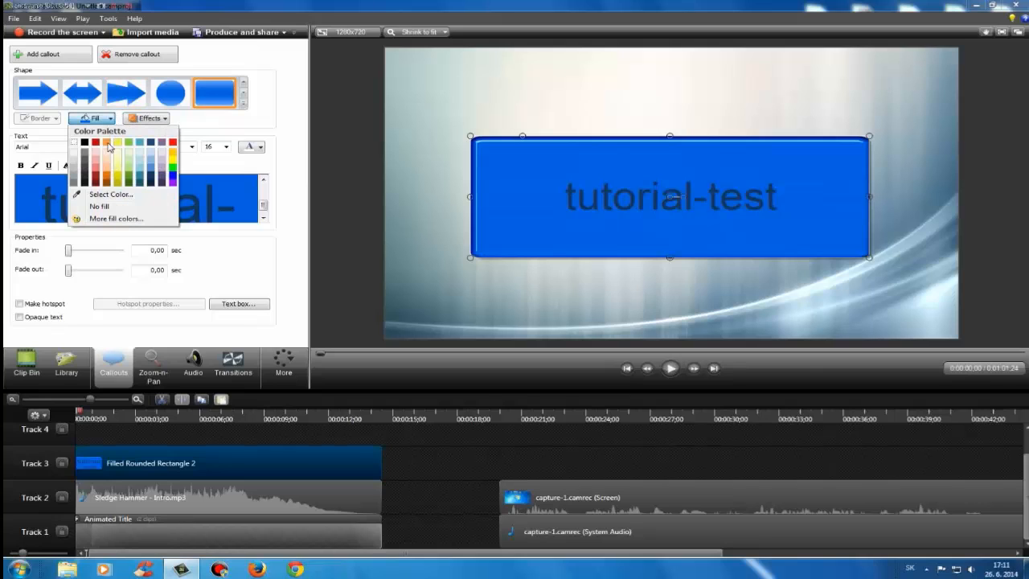
{"action": "left_click", "coordinate": [143, 180]}
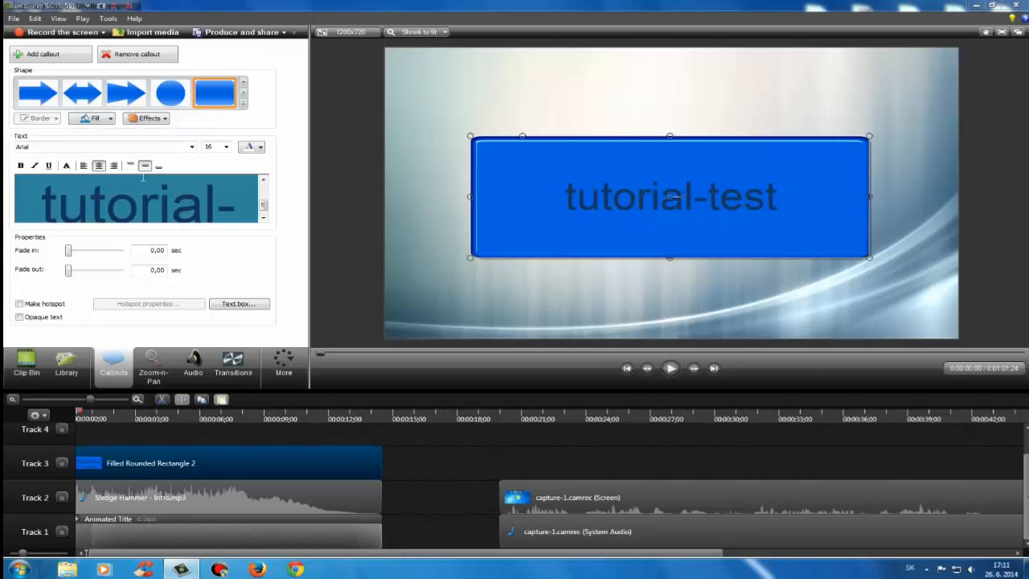
{"action": "left_click", "coordinate": [112, 118]}
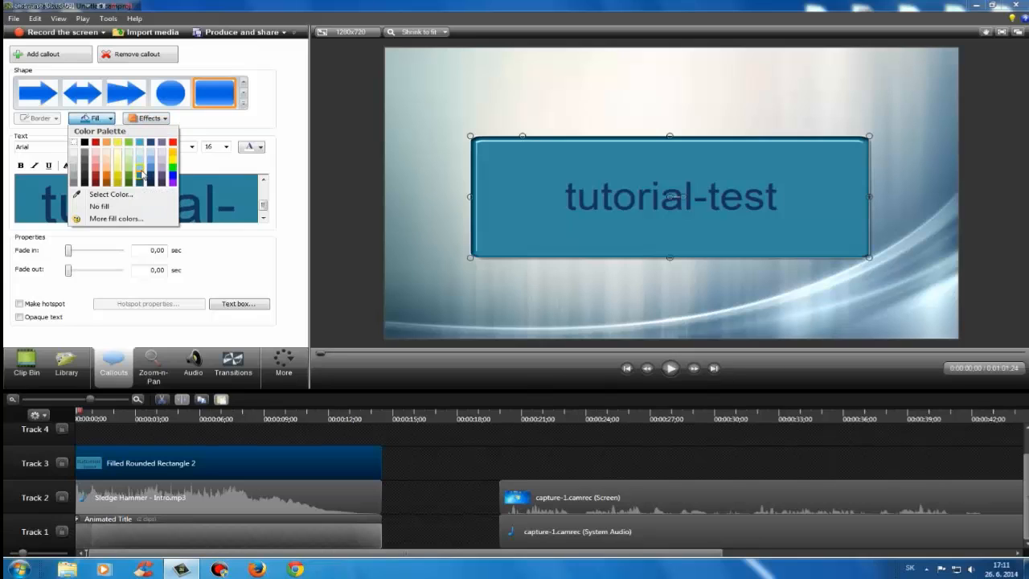
{"action": "left_click", "coordinate": [143, 172]}
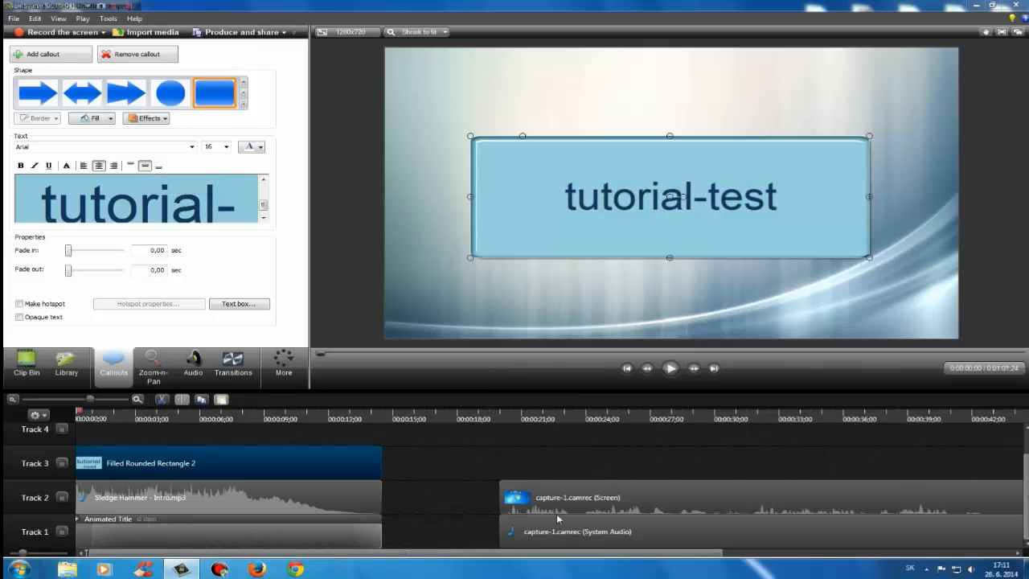
Step: Move the capture-1 screen and system audio clips to begin directly after the intro and play the timeline into the recording
{"action": "left_click", "coordinate": [527, 501]}
{"action": "left_click_drag", "start_coordinate": [527, 501], "coordinate": [435, 501]}
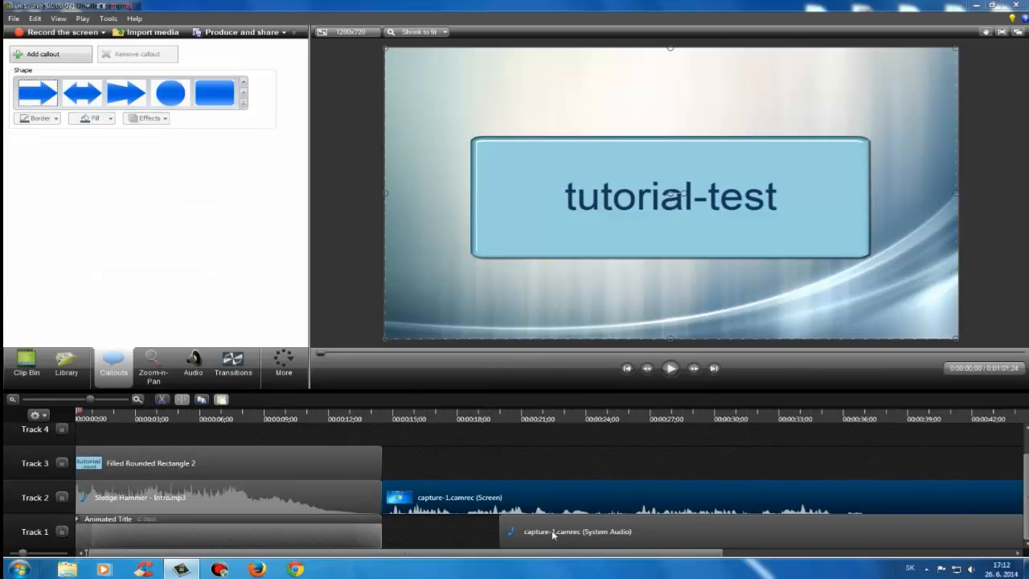
{"action": "left_click_drag", "start_coordinate": [555, 536], "coordinate": [417, 531]}
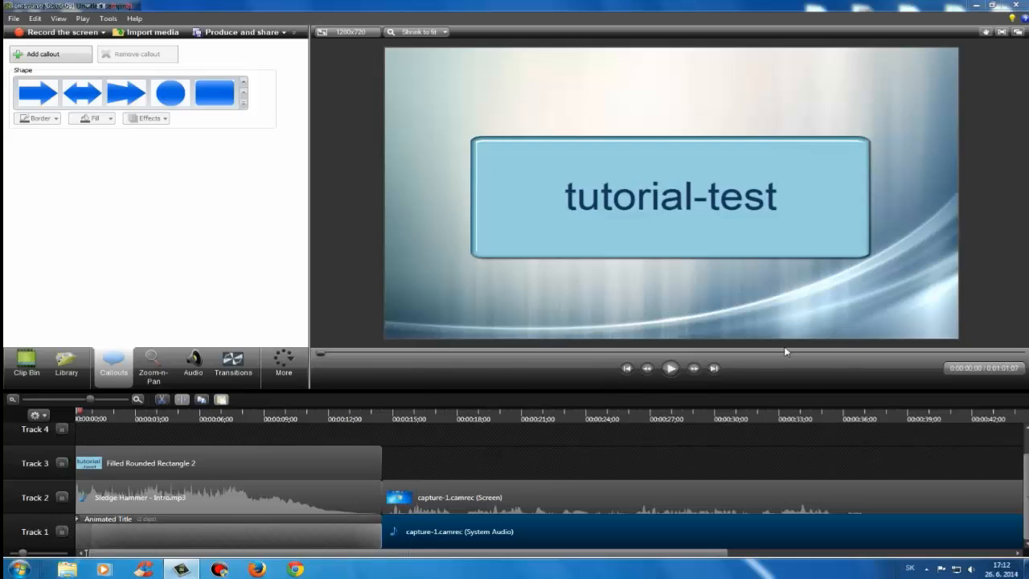
{"action": "left_click", "coordinate": [670, 367]}
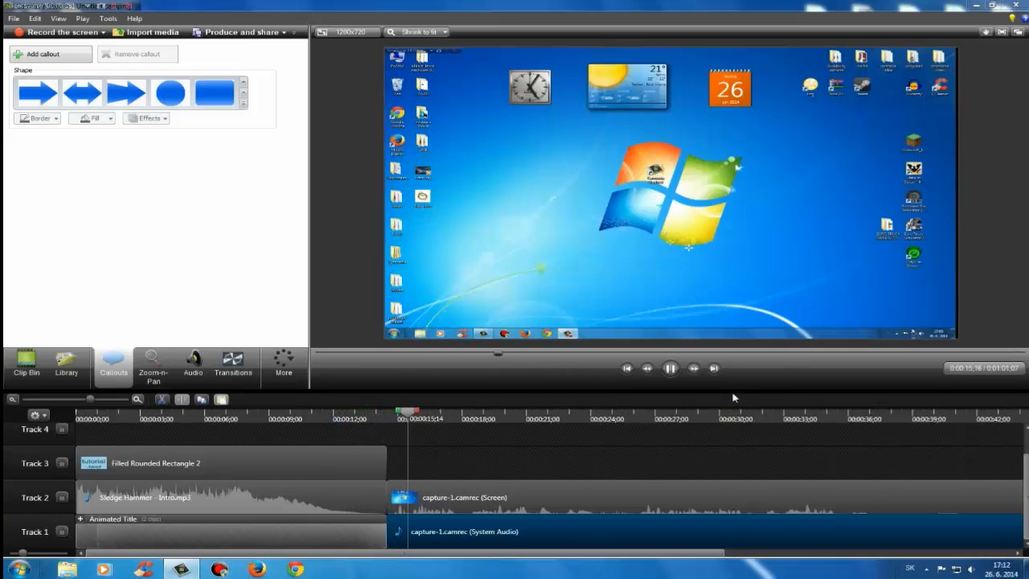
{"action": "left_click", "coordinate": [670, 368]}
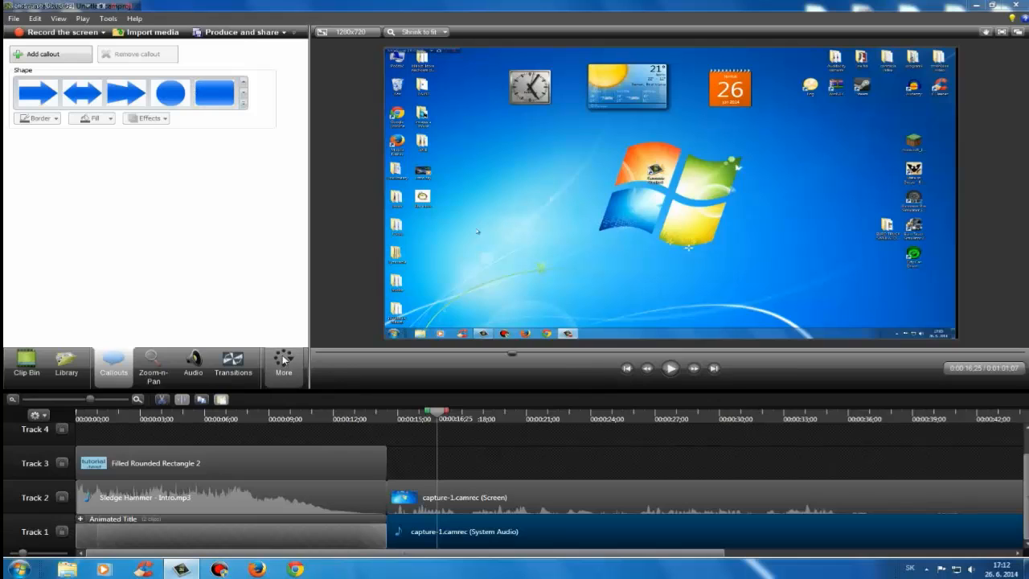
Step: Add a Flip transition to the start of the capture-1 screen clip on Track 2
{"action": "left_click", "coordinate": [236, 360]}
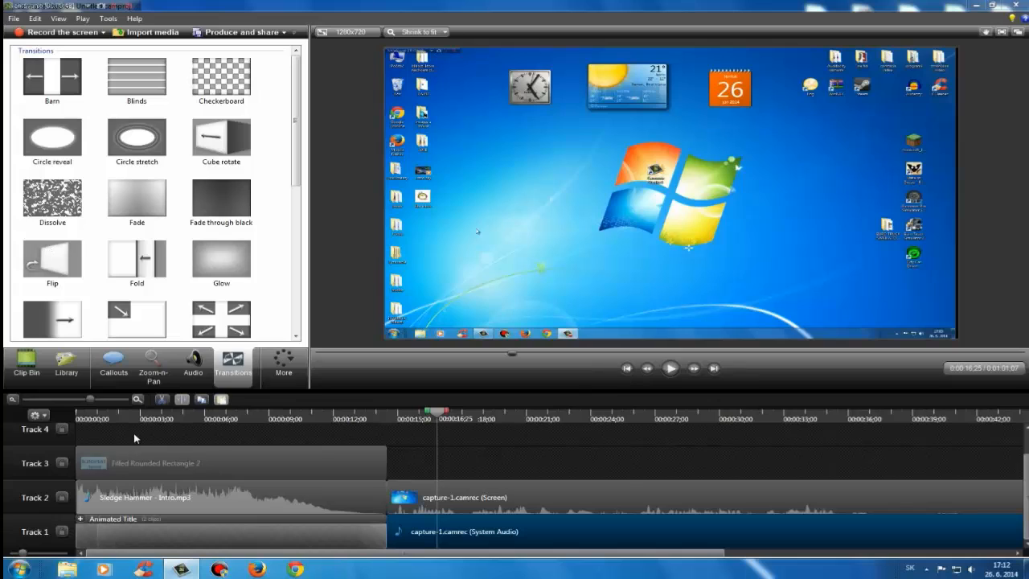
{"action": "mouse_move", "coordinate": [47, 262]}
{"action": "left_mouse_down"}
{"action": "mouse_move", "coordinate": [141, 355]}
{"action": "mouse_move", "coordinate": [392, 524]}
{"action": "mouse_move", "coordinate": [394, 499]}
{"action": "left_mouse_up"}
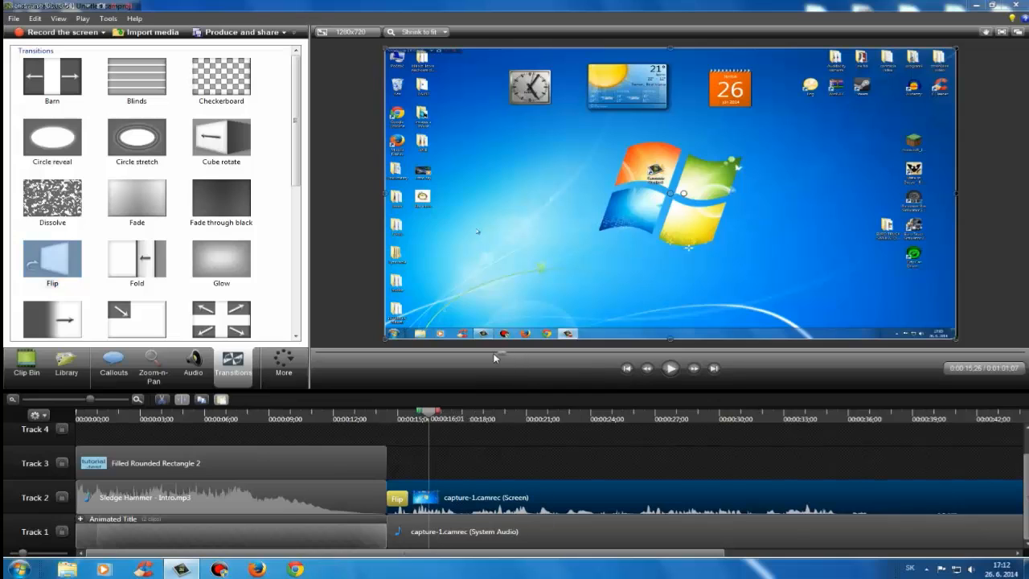
Step: Play back the Flip transition at the start of the capture-1 screen clip
{"action": "left_click", "coordinate": [478, 354]}
{"action": "left_click", "coordinate": [670, 368]}
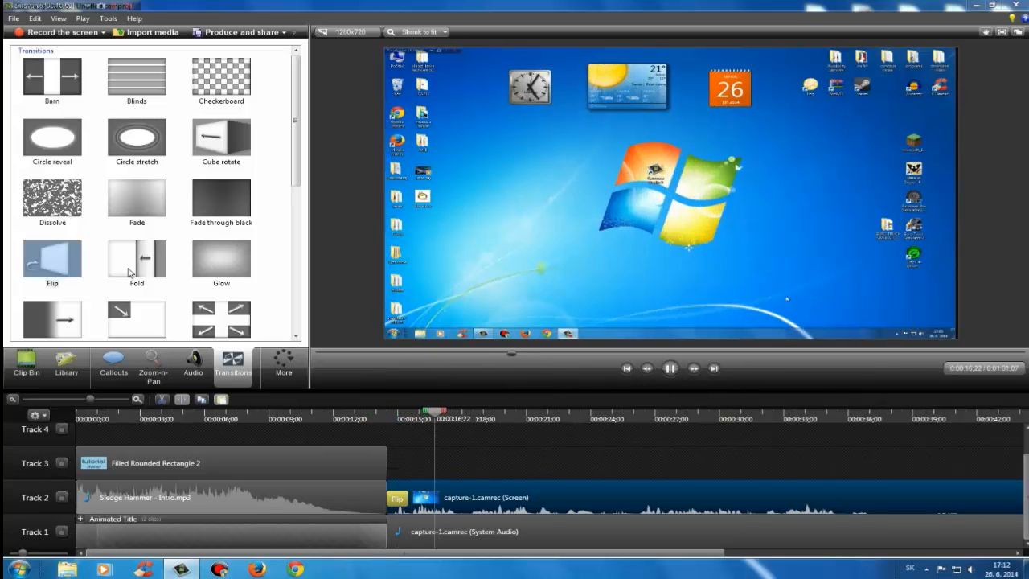
{"action": "left_click_drag", "start_coordinate": [298, 177], "coordinate": [299, 242]}
{"action": "key", "text": "space"}
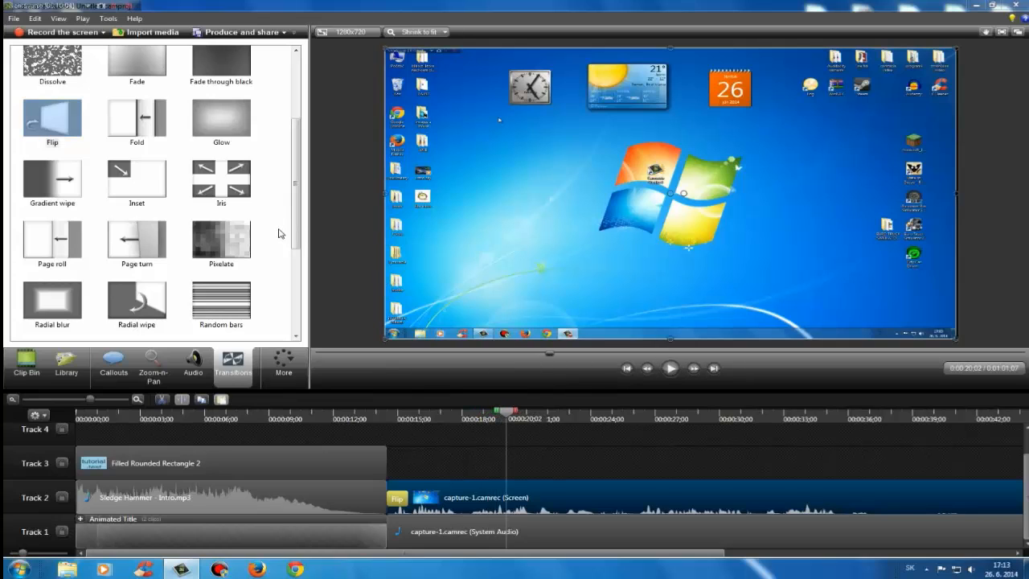
Step: Replace the Flip transition at the start of the capture-1 screen clip with the Strips transition
{"action": "left_click_drag", "start_coordinate": [296, 209], "coordinate": [294, 308]}
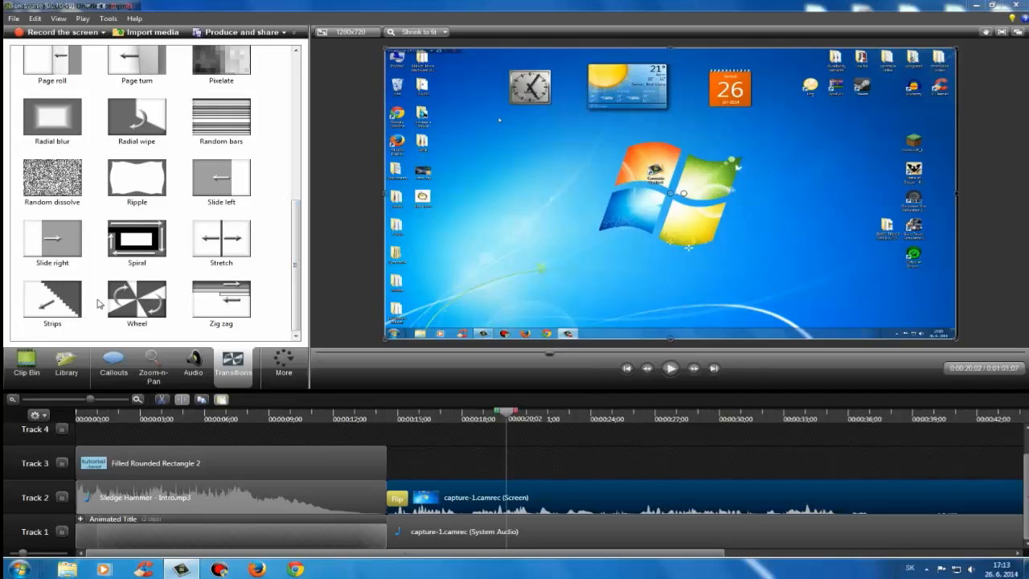
{"action": "left_click_drag", "start_coordinate": [55, 297], "coordinate": [333, 471]}
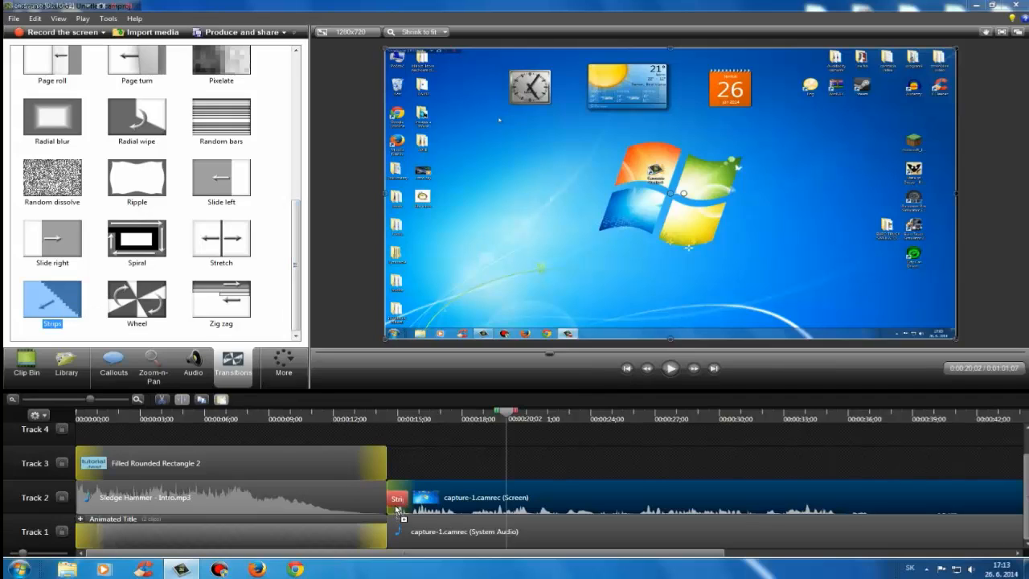
{"action": "left_click_drag", "start_coordinate": [392, 492], "coordinate": [394, 495]}
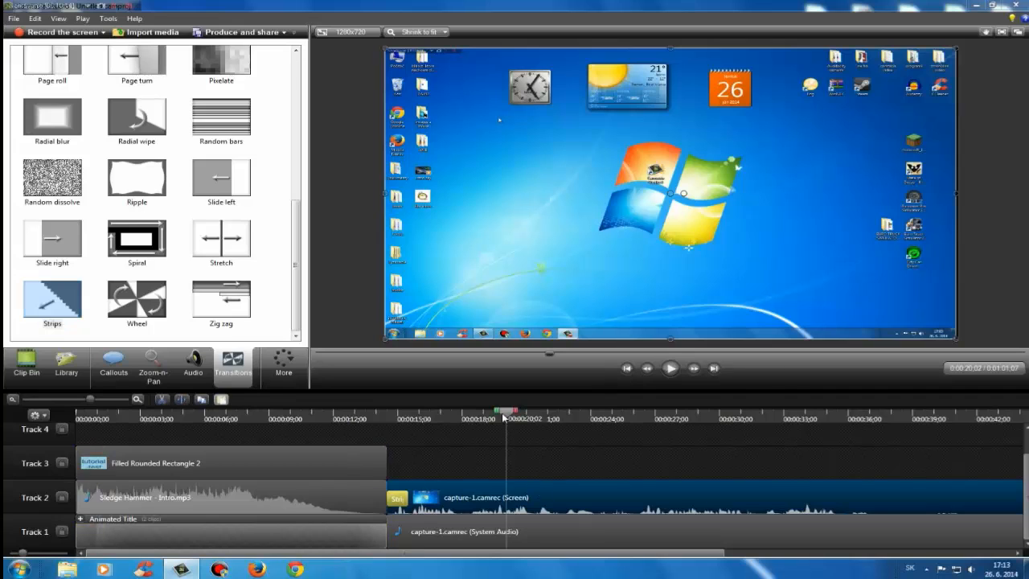
Step: Preview the Strips transition by playing from the end of the intro into the capture-1 screen clip
{"action": "mouse_move", "coordinate": [505, 417]}
{"action": "left_mouse_down"}
{"action": "mouse_move", "coordinate": [426, 432]}
{"action": "mouse_move", "coordinate": [388, 426]}
{"action": "left_mouse_up"}
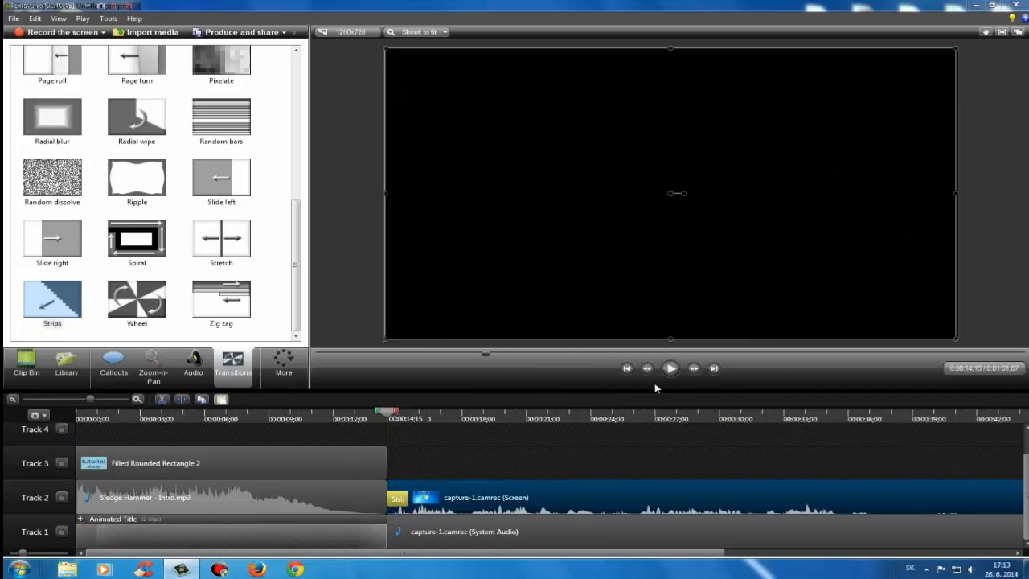
{"action": "left_click", "coordinate": [670, 368]}
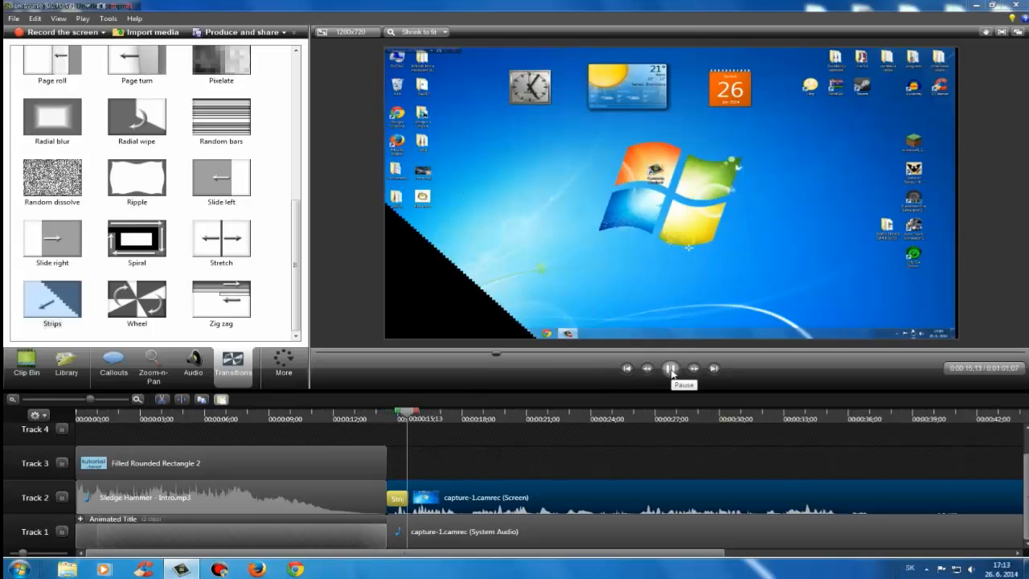
{"action": "left_click", "coordinate": [671, 368]}
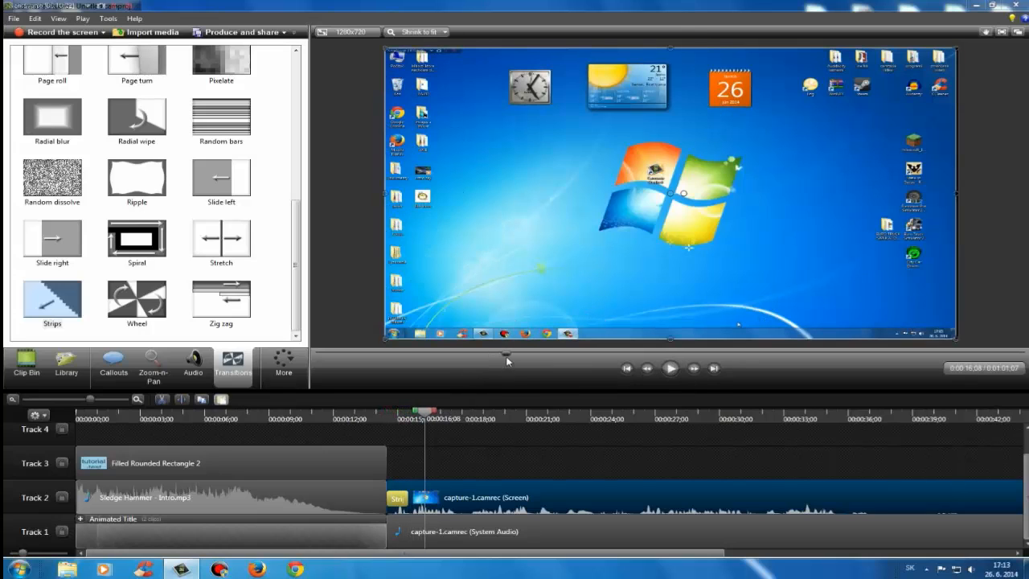
Step: Examine the end of the capture-1 screen and system audio clips by playing the last seconds of the timeline
{"action": "left_click_drag", "start_coordinate": [507, 354], "coordinate": [949, 359]}
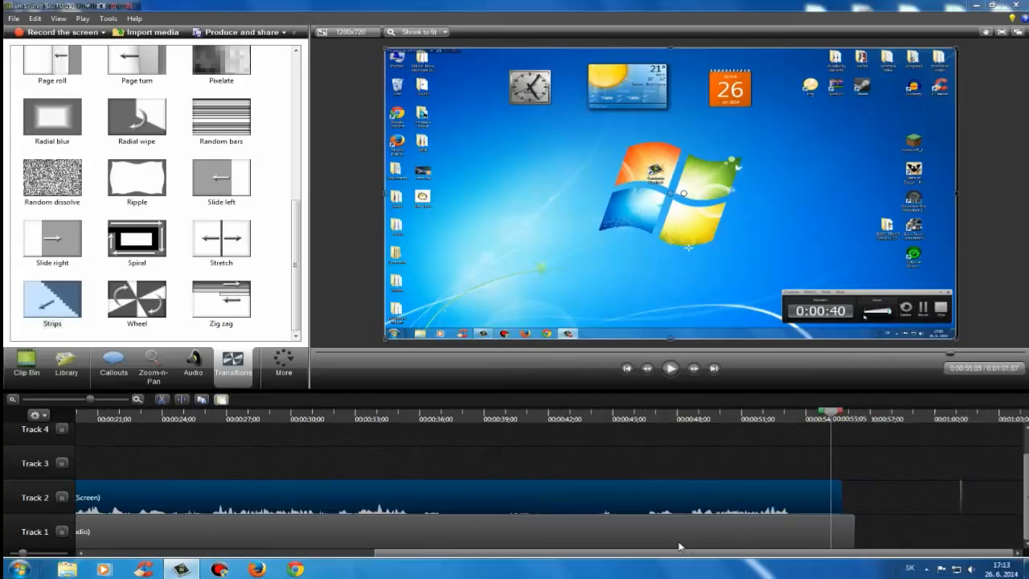
{"action": "left_click", "coordinate": [845, 503]}
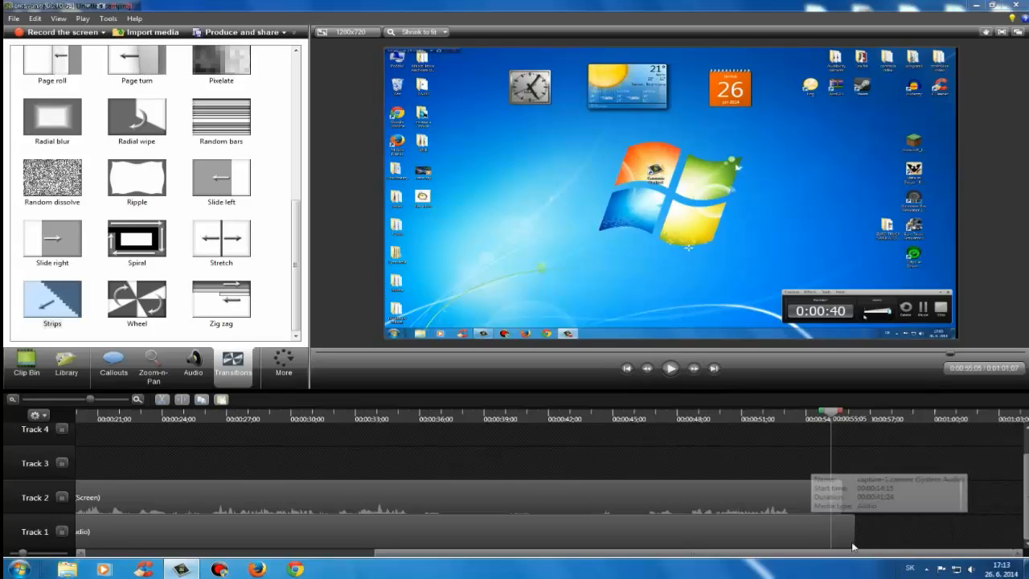
{"action": "left_click", "coordinate": [848, 538]}
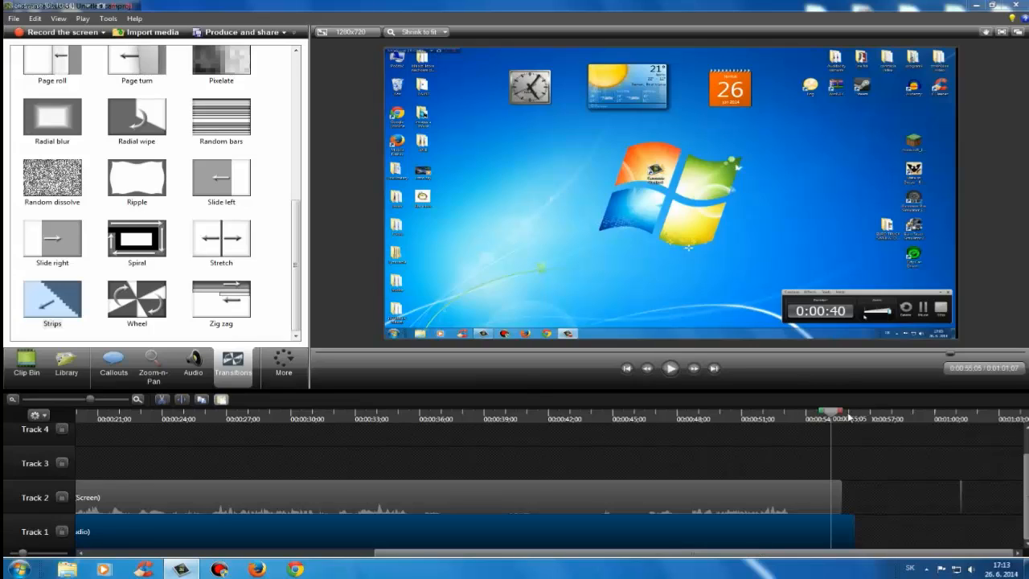
{"action": "left_click", "coordinate": [670, 369]}
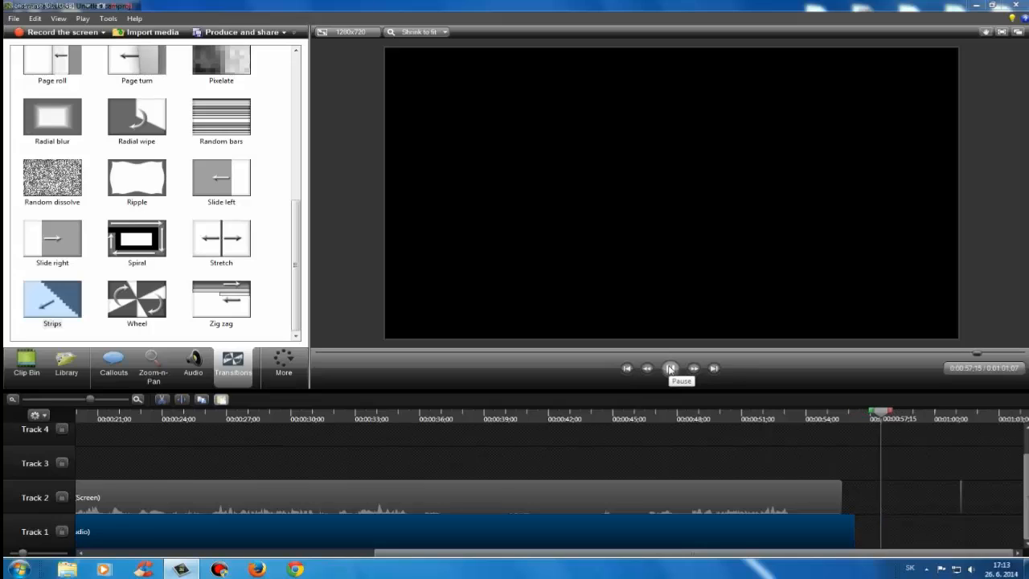
{"action": "left_click", "coordinate": [670, 368]}
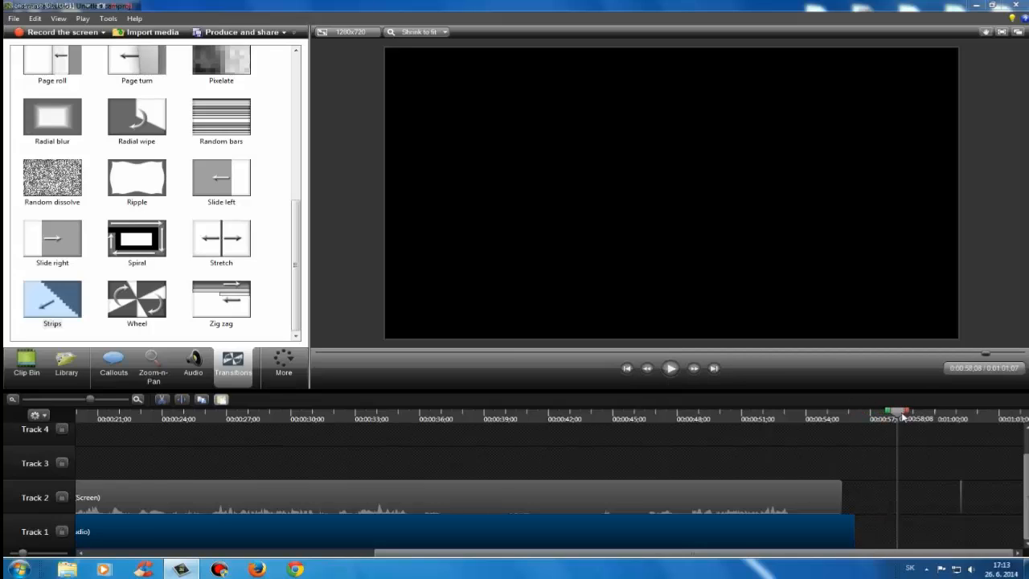
{"action": "left_click_drag", "start_coordinate": [903, 416], "coordinate": [817, 425]}
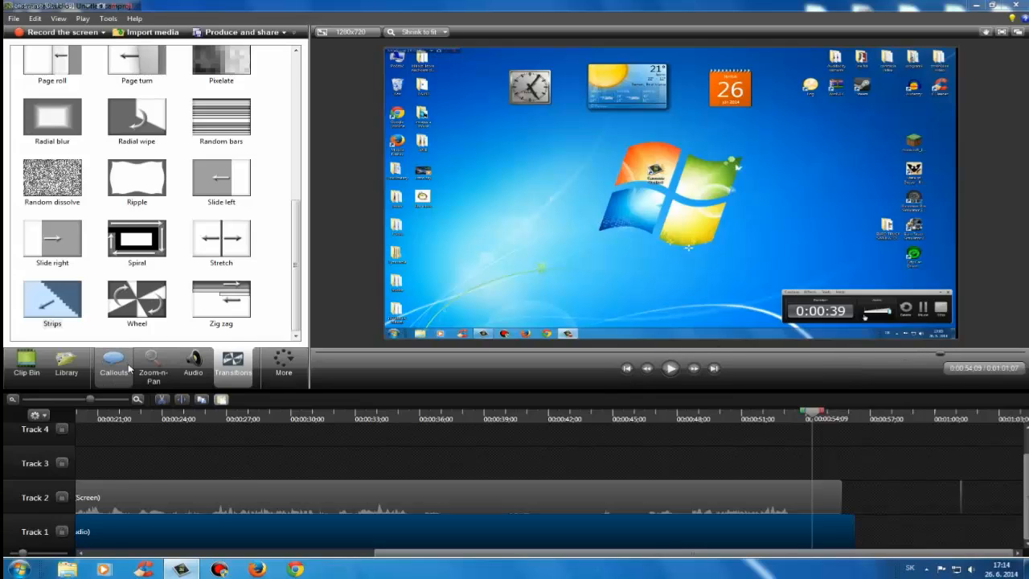
{"action": "left_click", "coordinate": [125, 369]}
{"action": "left_click", "coordinate": [201, 96]}
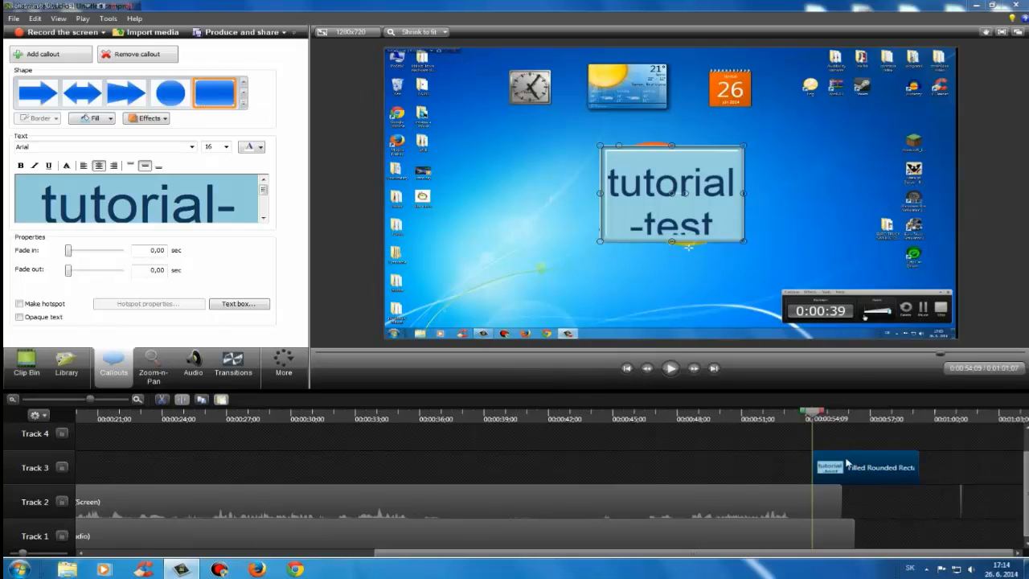
{"action": "key", "text": "Delete"}
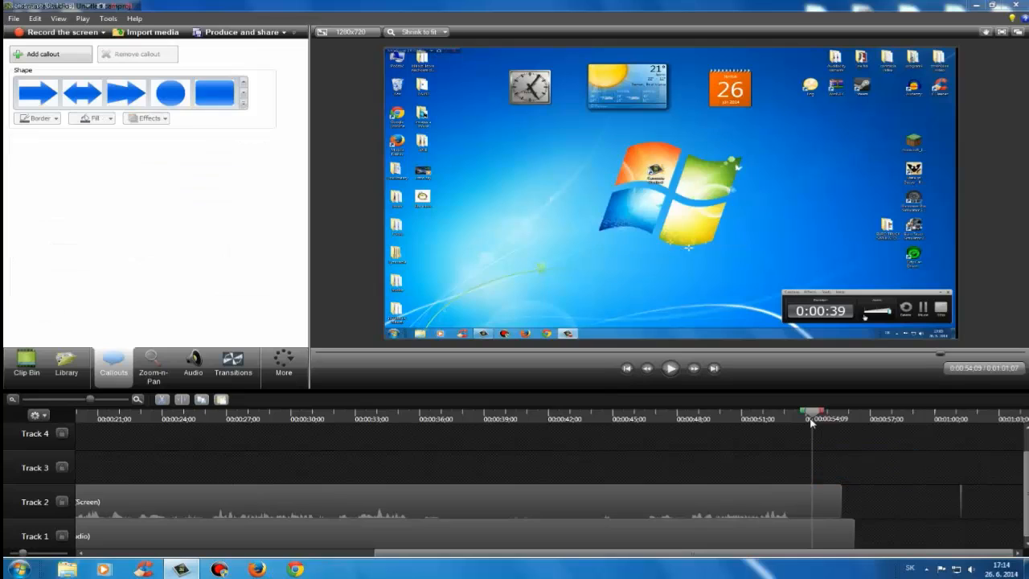
Step: Produce the video with the MP4 only (up to 720p) preset under the name test, overwriting the existing files
{"action": "left_click_drag", "start_coordinate": [815, 415], "coordinate": [80, 414]}
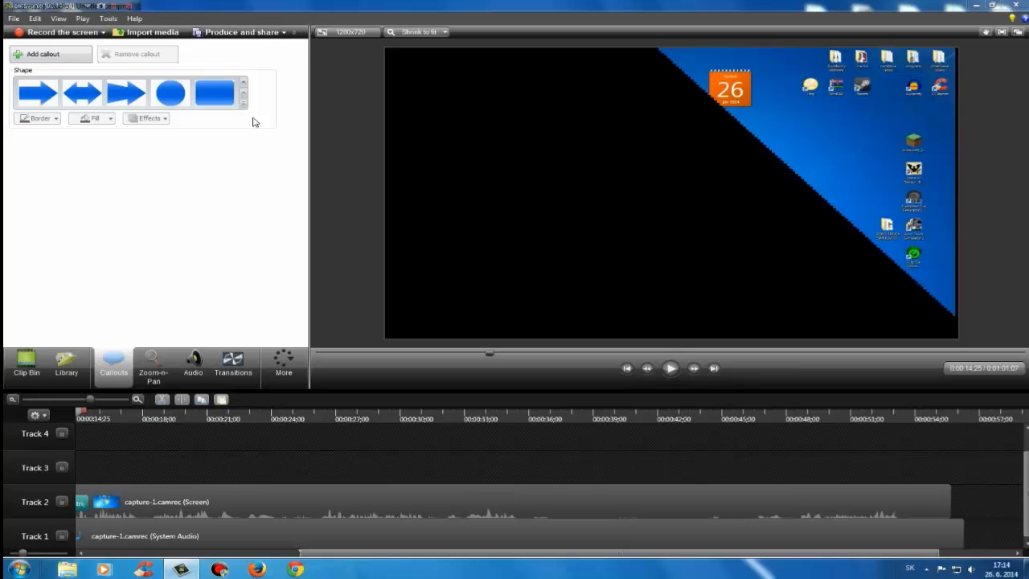
{"action": "left_click", "coordinate": [242, 31]}
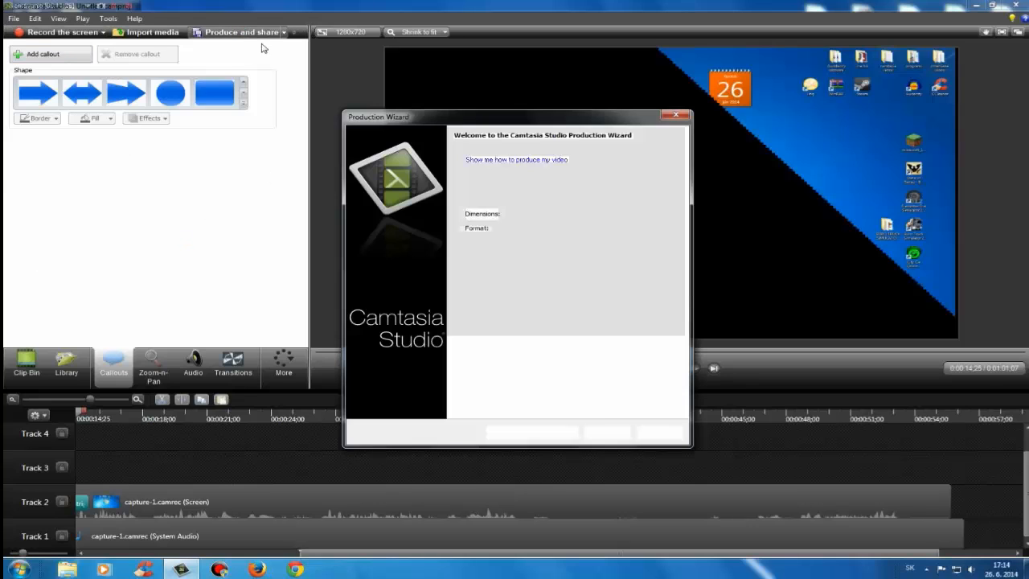
{"action": "left_click", "coordinate": [639, 187]}
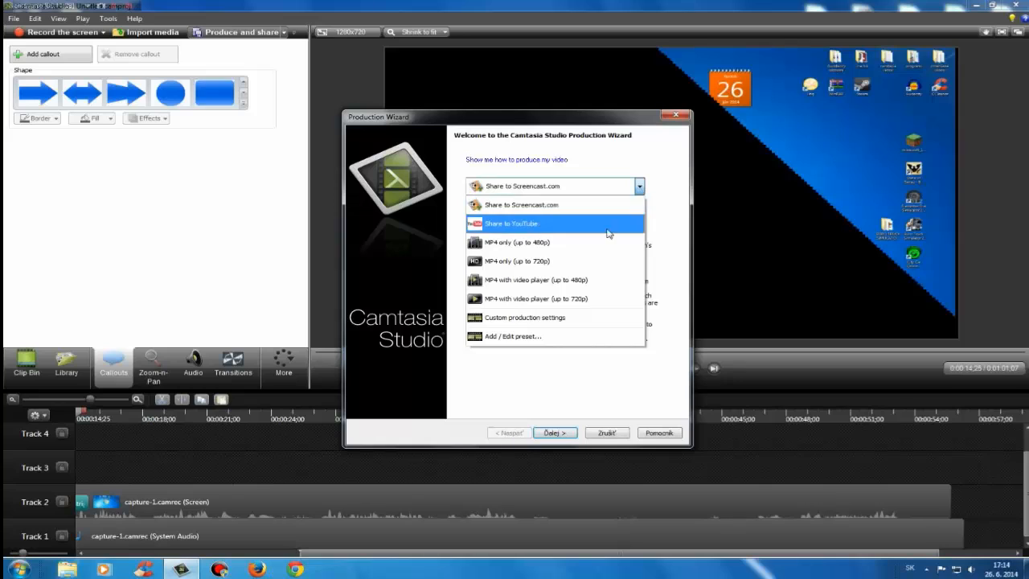
{"action": "left_click", "coordinate": [606, 262]}
{"action": "left_click", "coordinate": [553, 433]}
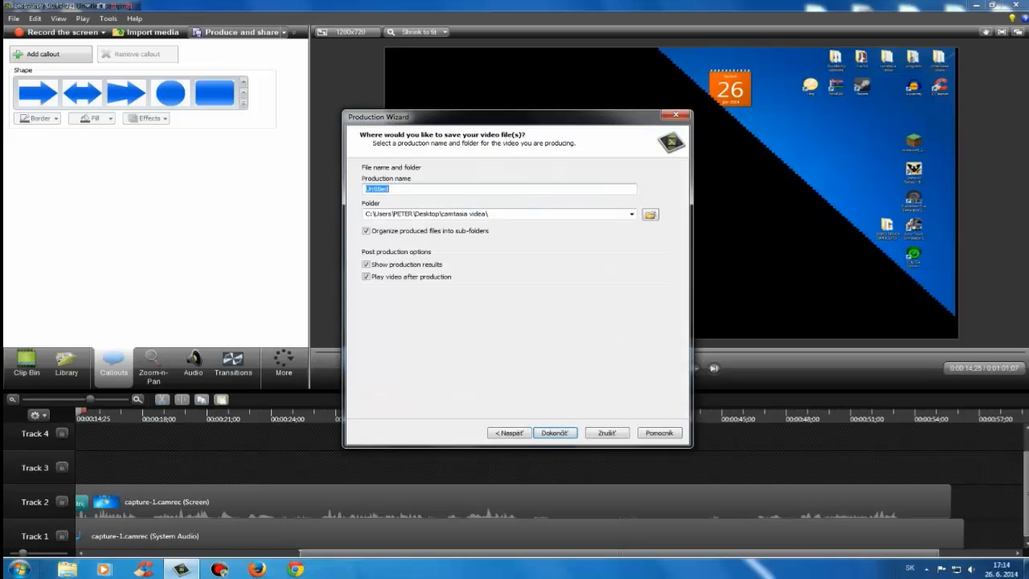
{"action": "type", "text": "test"}
{"action": "left_click", "coordinate": [561, 433]}
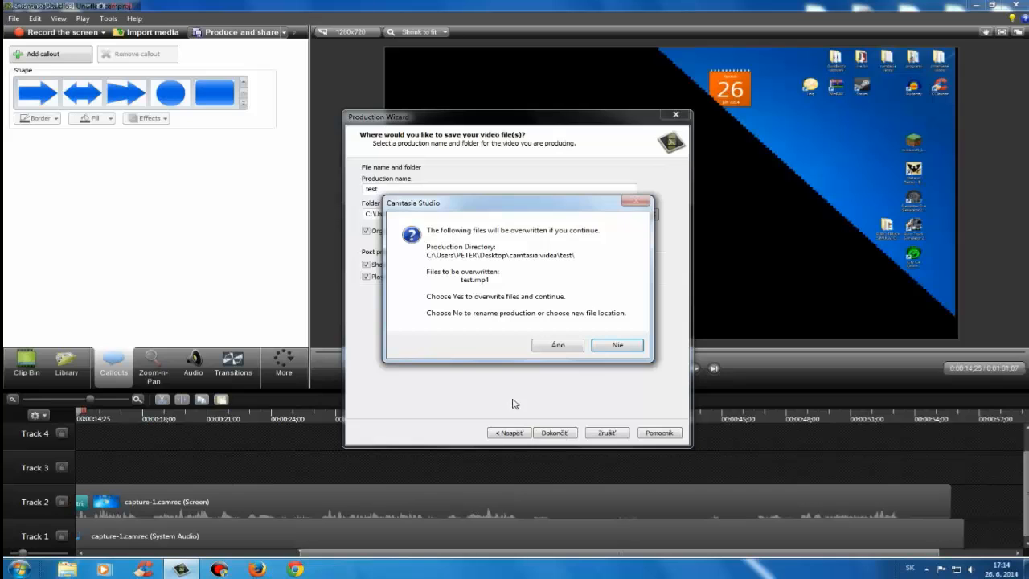
{"action": "left_click", "coordinate": [585, 346]}
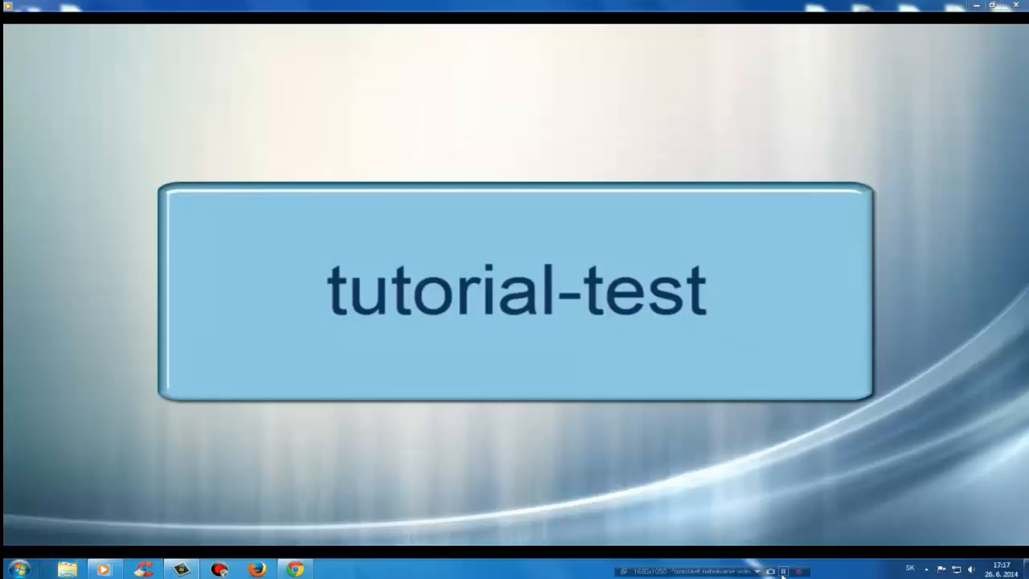
Step: Play the produced test video from its beginning and show it in full screen
{"action": "mouse_move", "coordinate": [602, 525]}
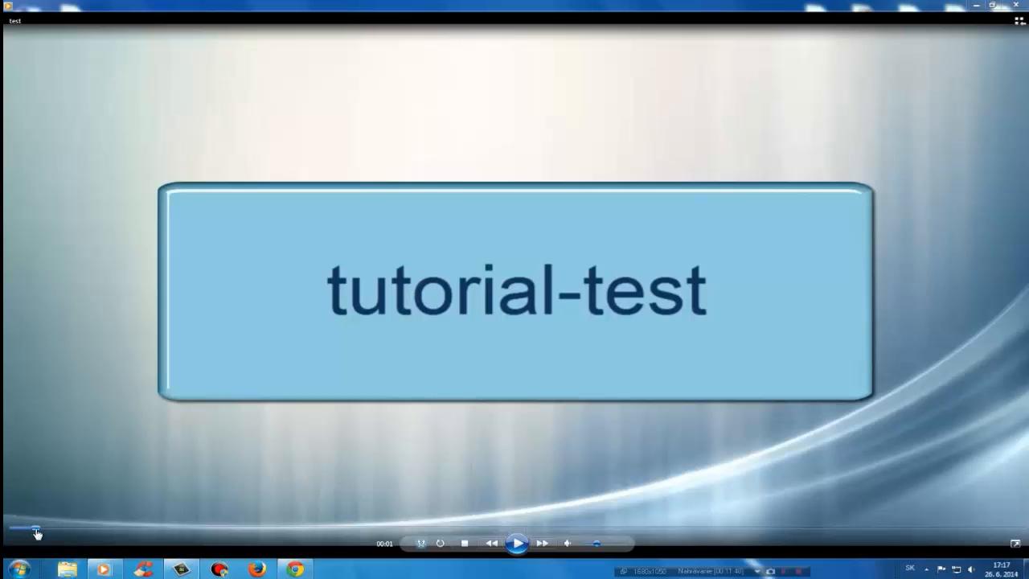
{"action": "left_click_drag", "start_coordinate": [36, 528], "coordinate": [4, 527]}
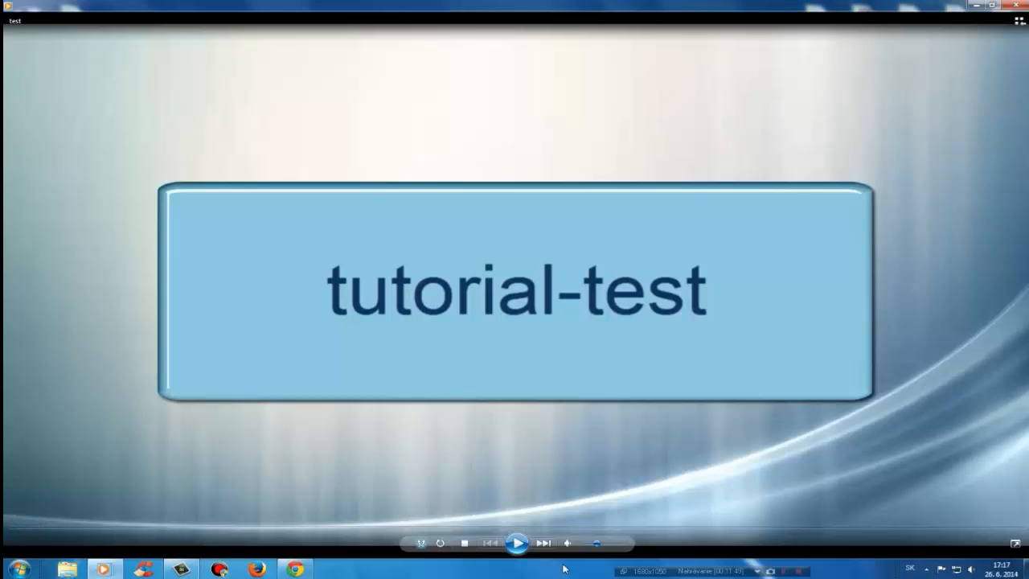
{"action": "left_click", "coordinate": [519, 548]}
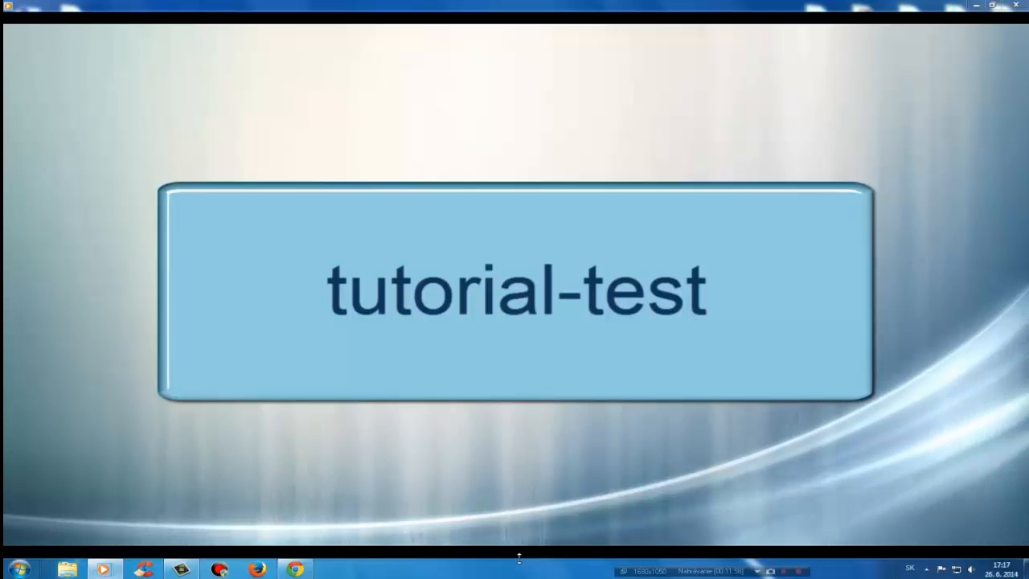
{"action": "mouse_move", "coordinate": [1017, 544]}
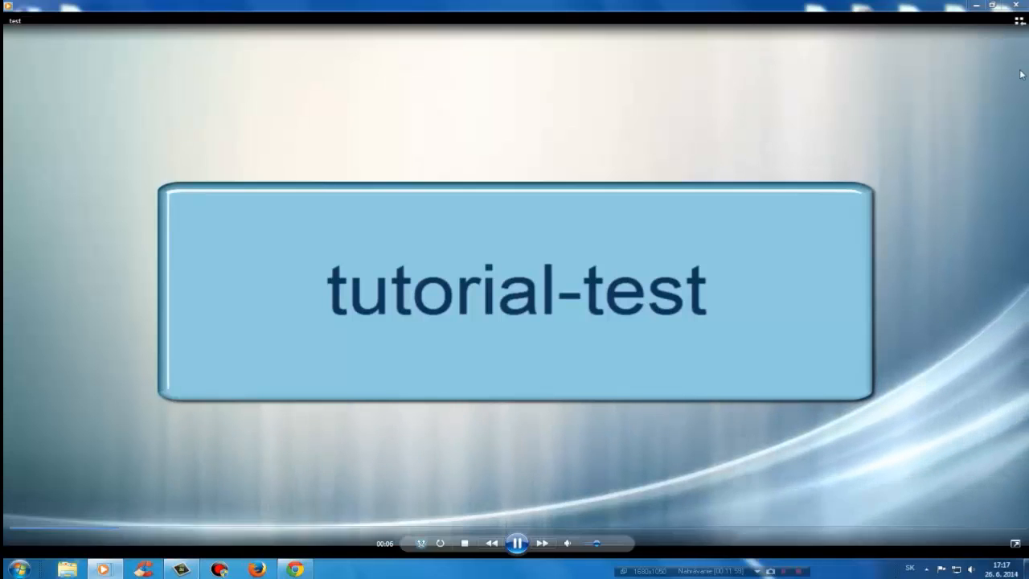
{"action": "left_click", "coordinate": [1016, 544]}
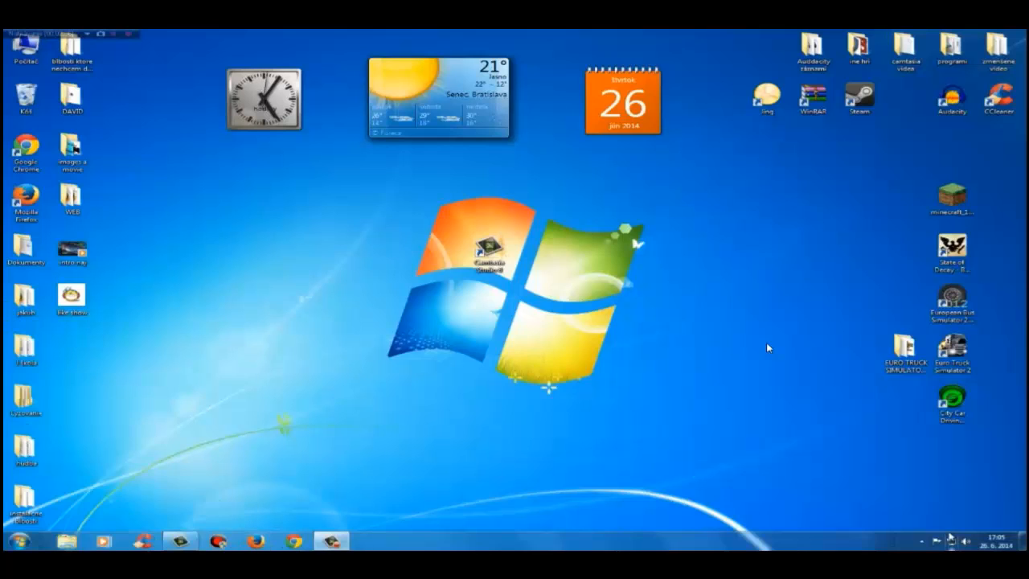
Step: Leave full-screen playback and raise the Windows system volume to its maximum
{"action": "mouse_move", "coordinate": [889, 560]}
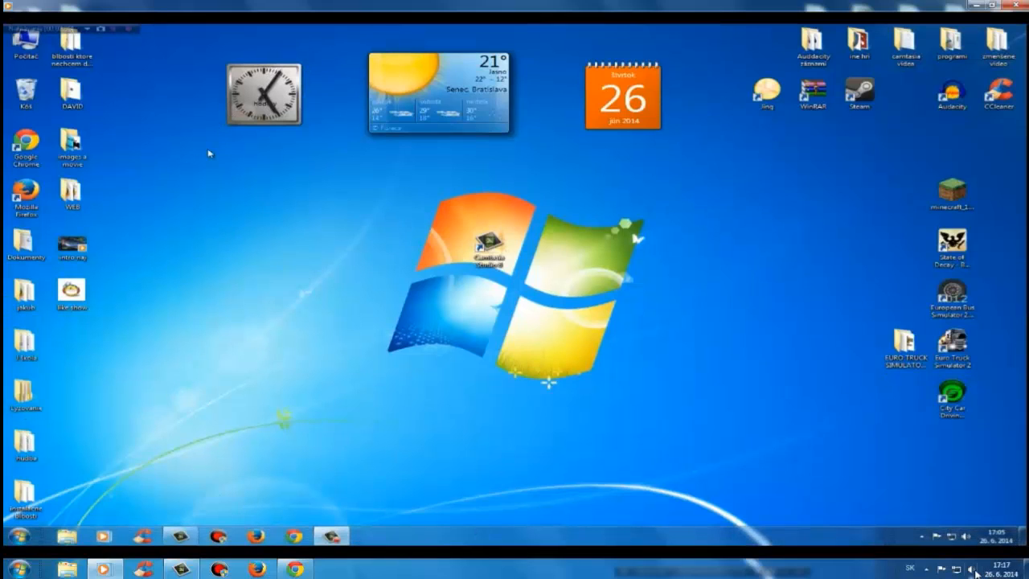
{"action": "left_click", "coordinate": [1005, 561]}
{"action": "left_click", "coordinate": [970, 568]}
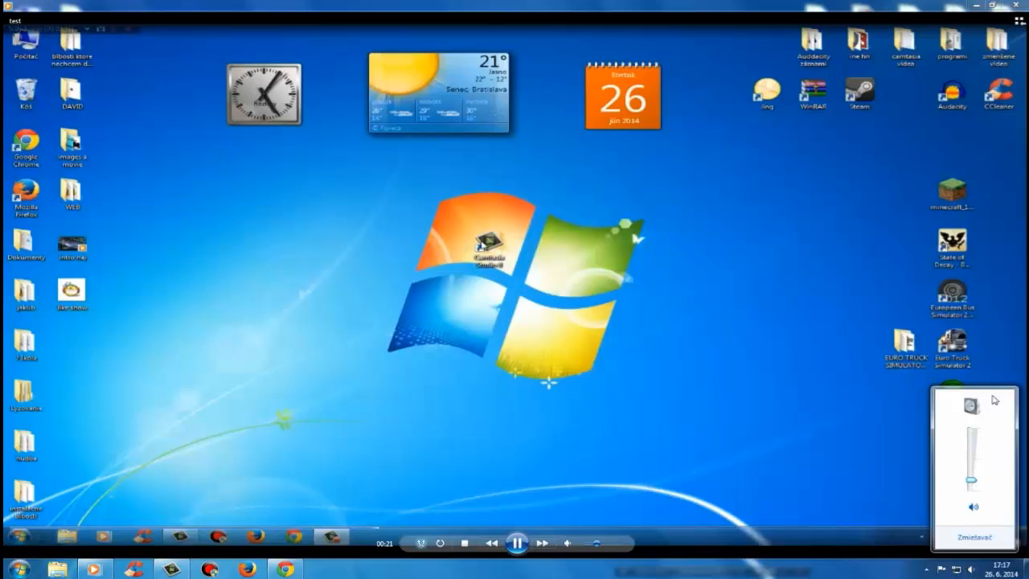
{"action": "left_click_drag", "start_coordinate": [973, 482], "coordinate": [975, 408]}
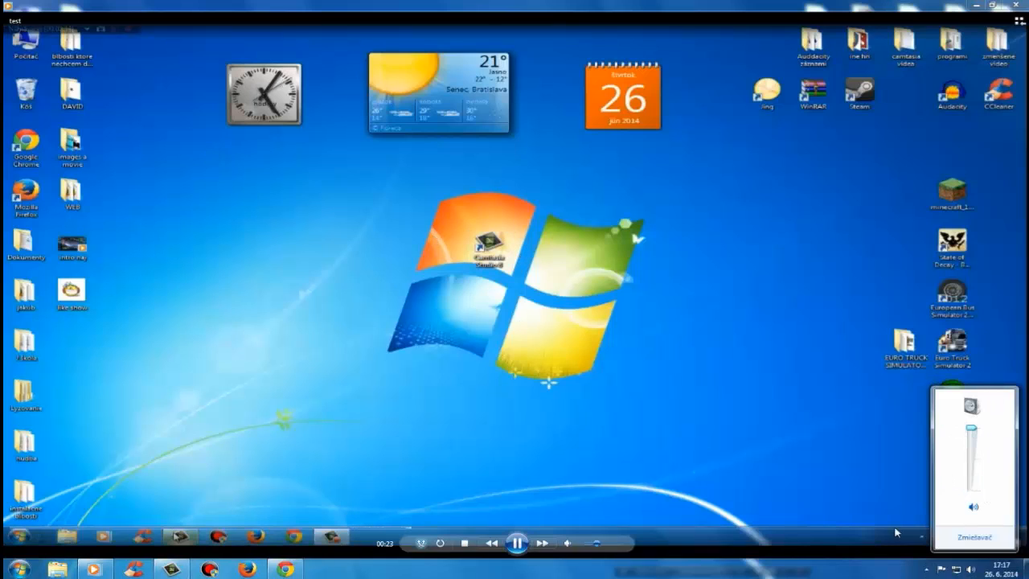
{"action": "left_click", "coordinate": [875, 481]}
Step: Watch the rest of the test video in full screen and close the media player
{"action": "left_click", "coordinate": [1015, 543]}
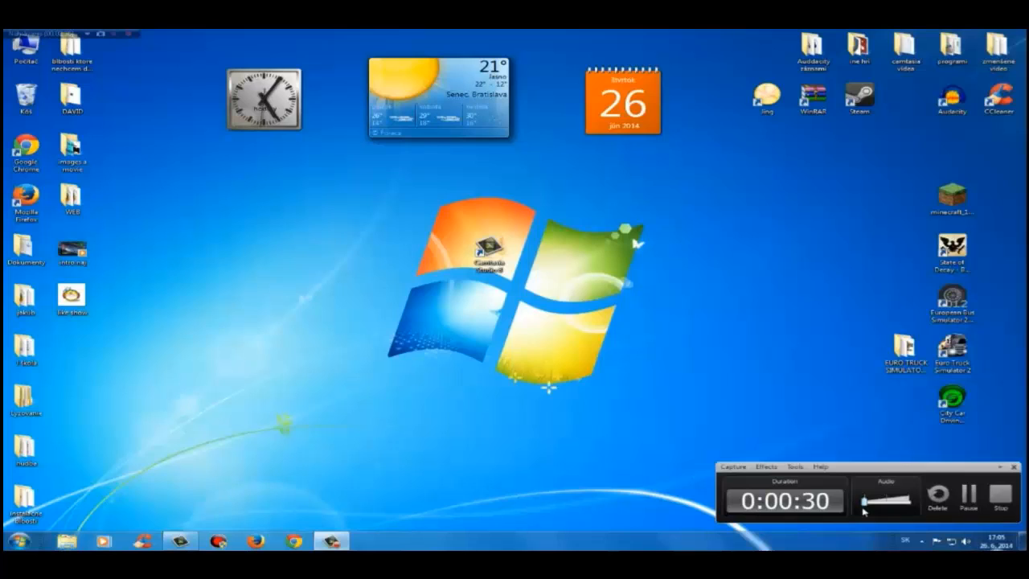
{"action": "mouse_move", "coordinate": [582, 341]}
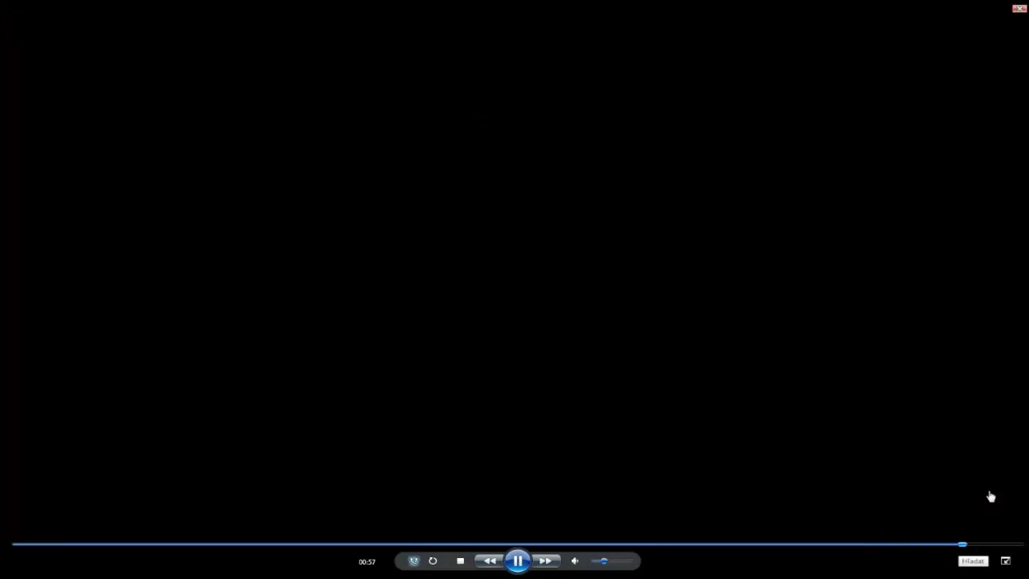
{"action": "left_click", "coordinate": [1018, 8]}
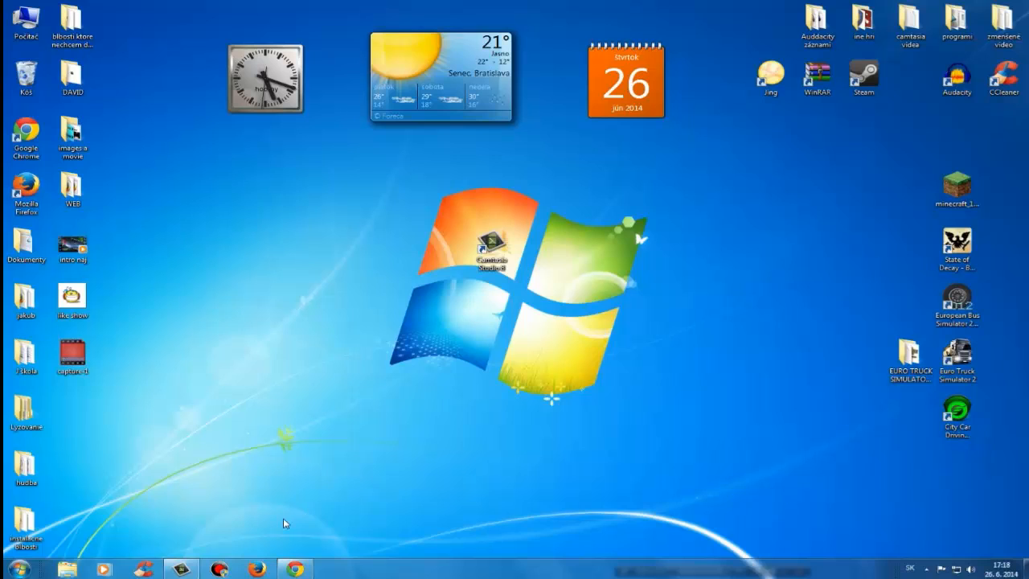
Step: Try to delete the capture-1 recording file from the desktop
{"action": "right_click", "coordinate": [71, 364]}
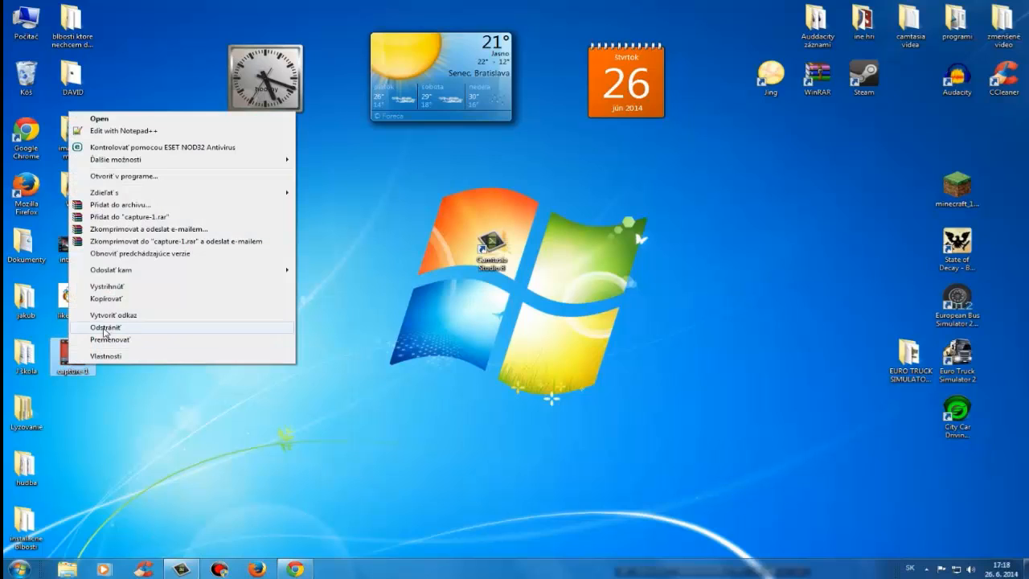
{"action": "left_click", "coordinate": [104, 328]}
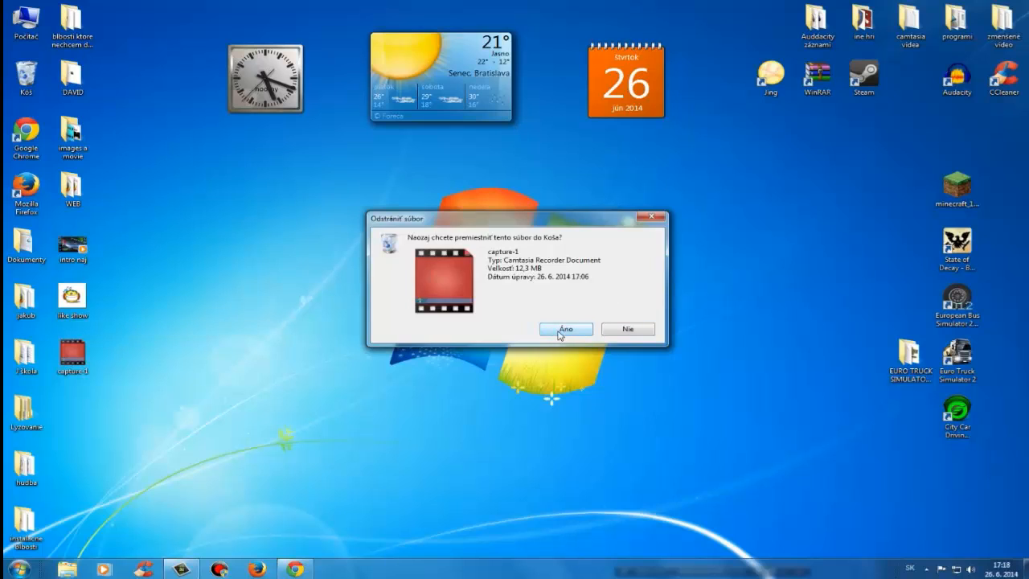
{"action": "left_click", "coordinate": [563, 329]}
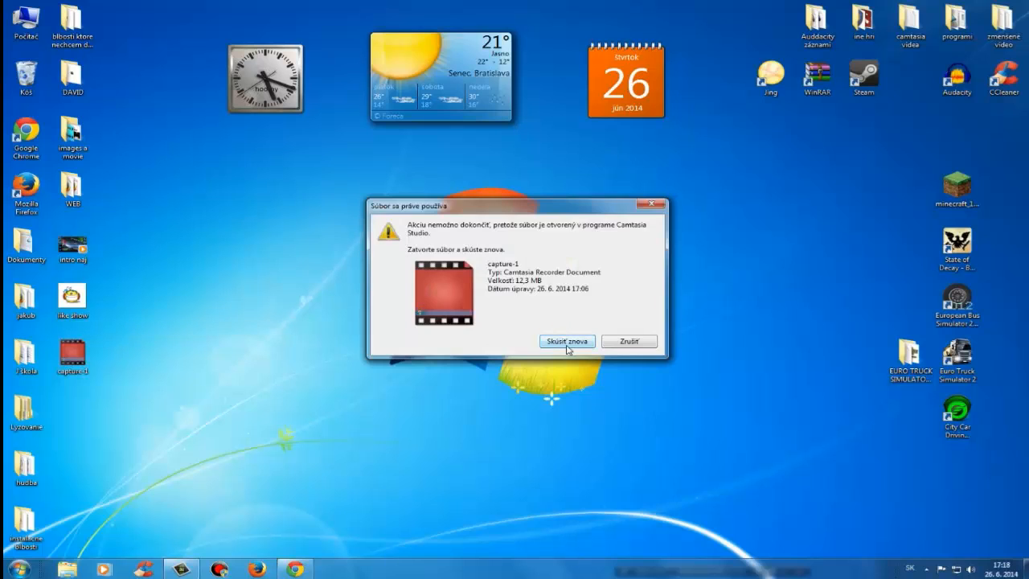
Step: Close Camtasia Studio without saving the project and retry deleting the capture-1 file
{"action": "left_click", "coordinate": [181, 567]}
{"action": "left_click", "coordinate": [1016, 5]}
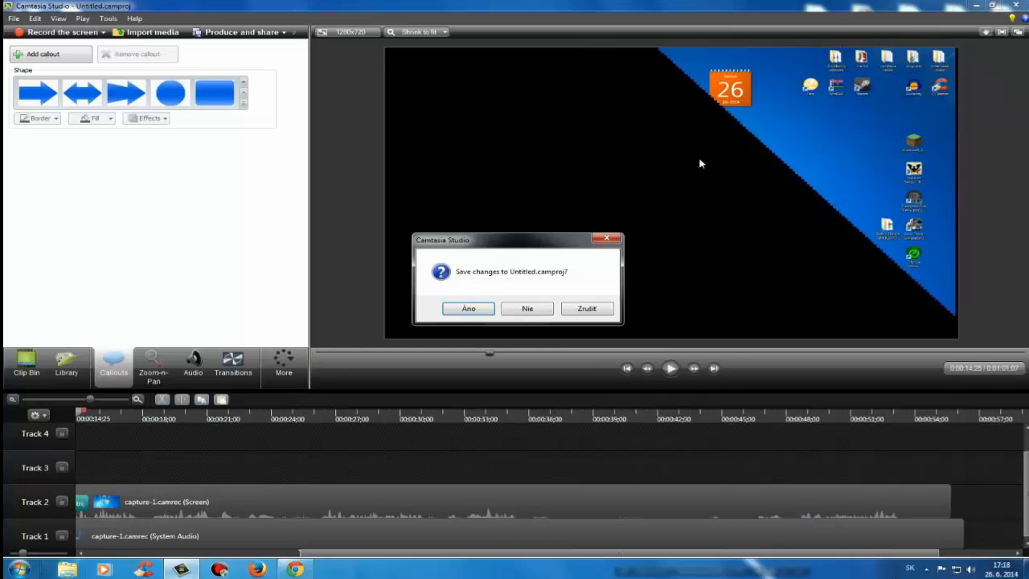
{"action": "left_click", "coordinate": [528, 308]}
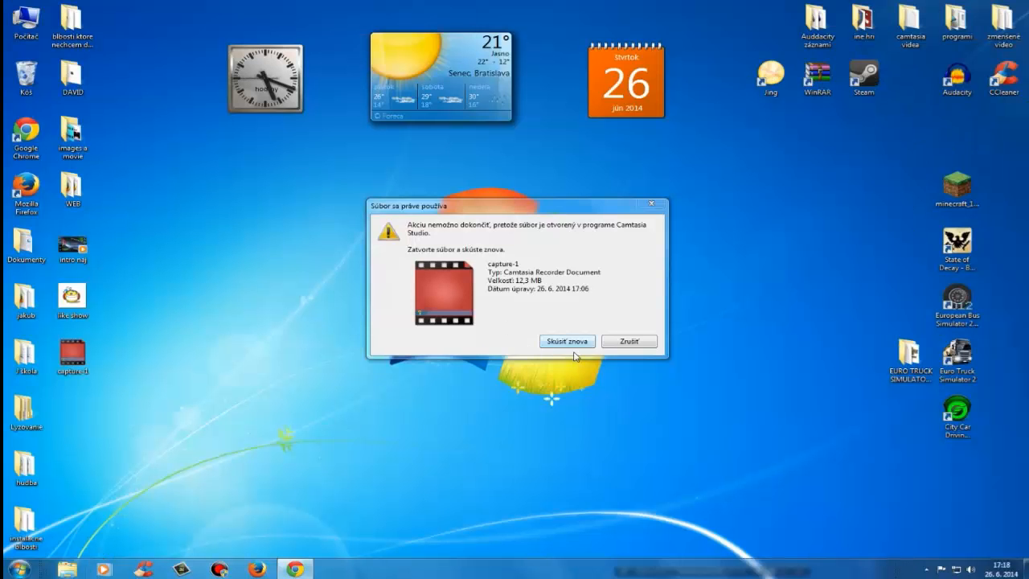
{"action": "left_click", "coordinate": [575, 342]}
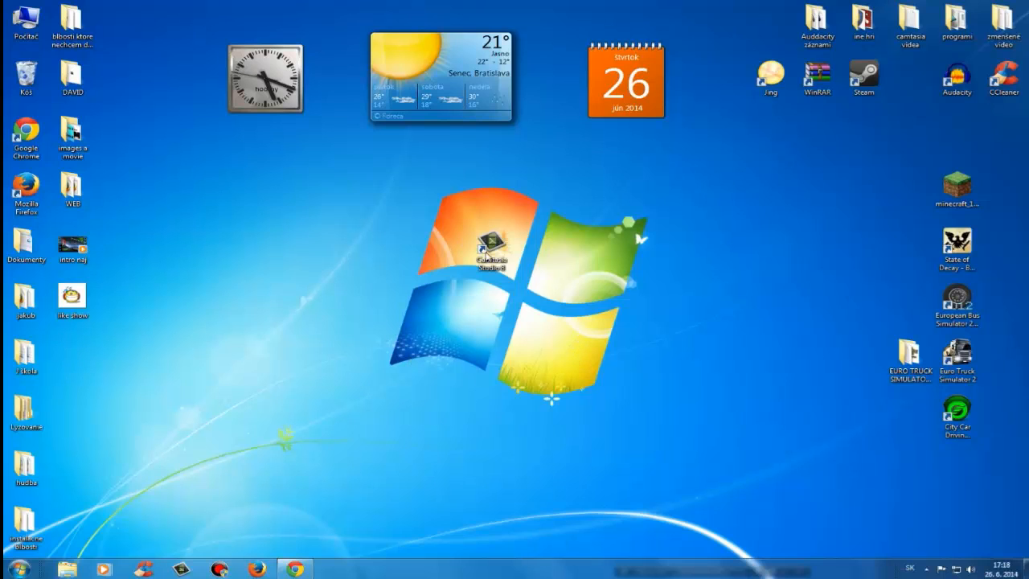
Step: Move the Camtasia Studio 8 shortcut from the middle of the desktop to the free spot between Steam and Audacity
{"action": "left_click_drag", "start_coordinate": [484, 253], "coordinate": [911, 81]}
{"action": "left_click", "coordinate": [370, 500]}
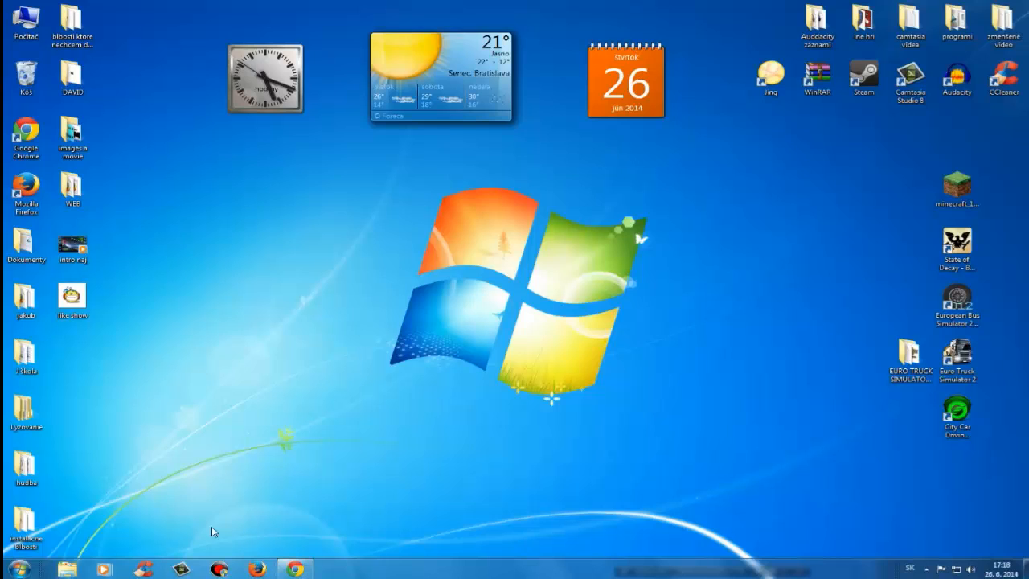